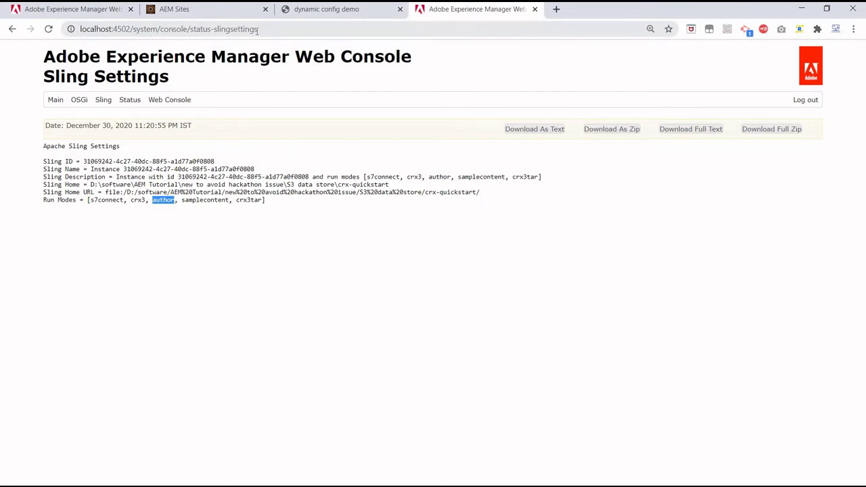
Reload Sling Settings and highlight the author and samplecontent run modes, confirming prod is absent.
left_click(48, 29)
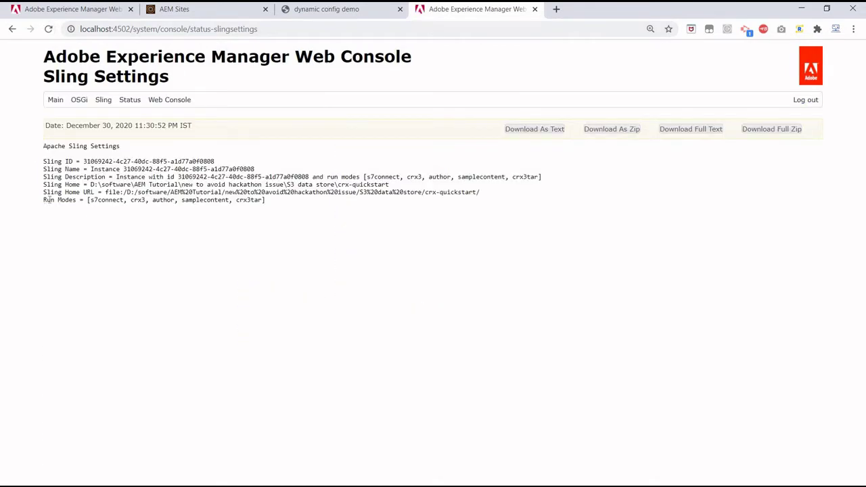
left_click_drag(44, 200, 109, 200)
left_click_drag(209, 211, 265, 209)
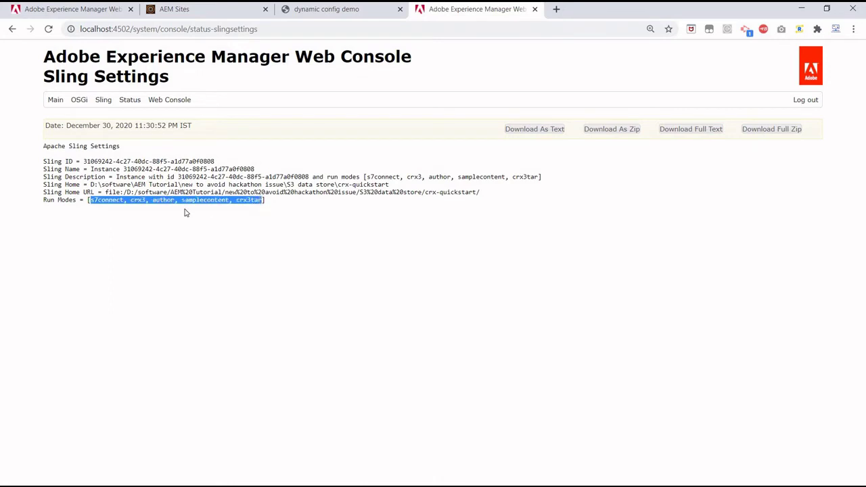
left_click(104, 202)
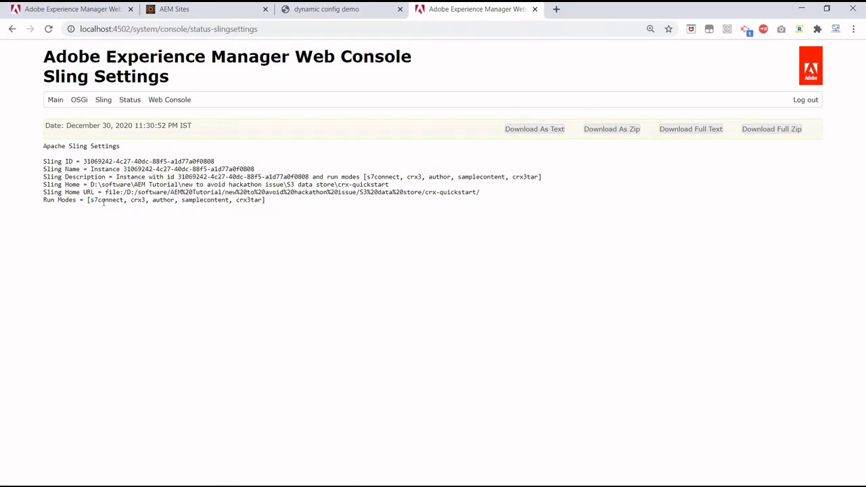
double_click(205, 201)
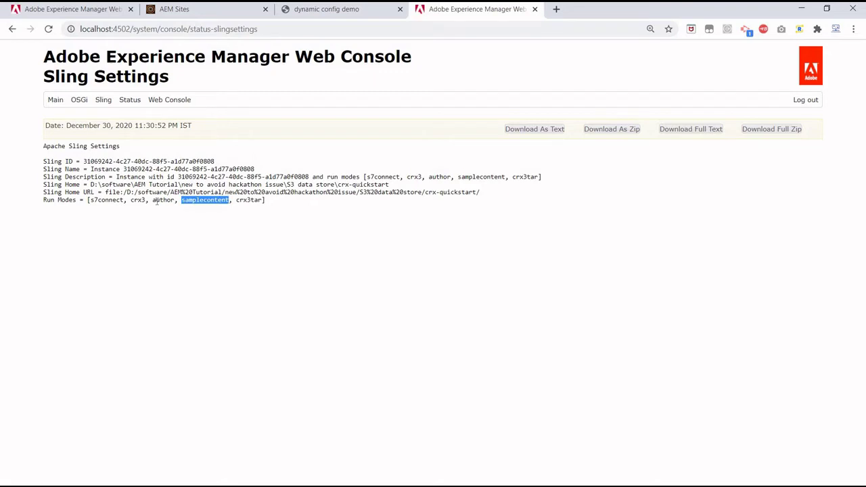
double_click(162, 201)
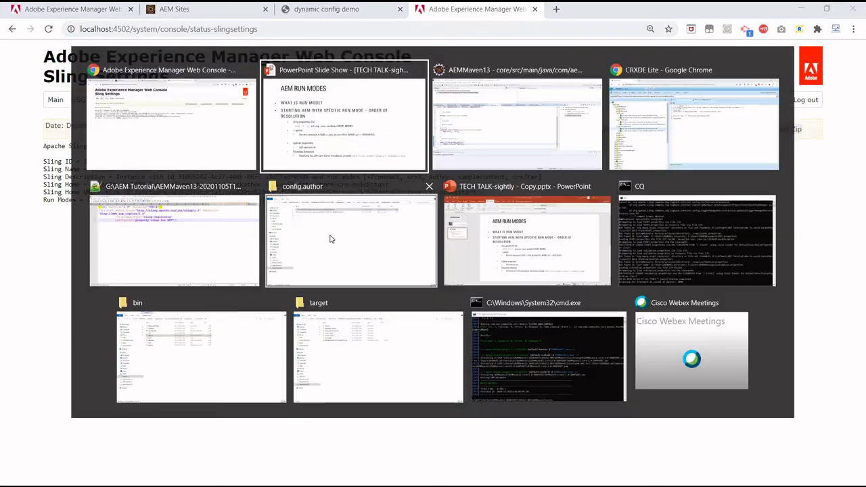
key("alt+Tab")
Drag start.bat from the crx-quickstart bin folder into Notepad++.
left_click(350, 234)
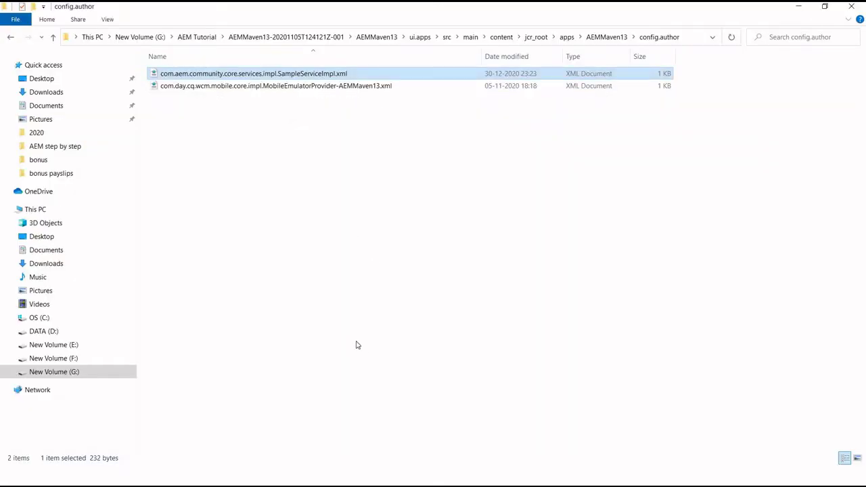
key("alt+Tab")
left_click(186, 340)
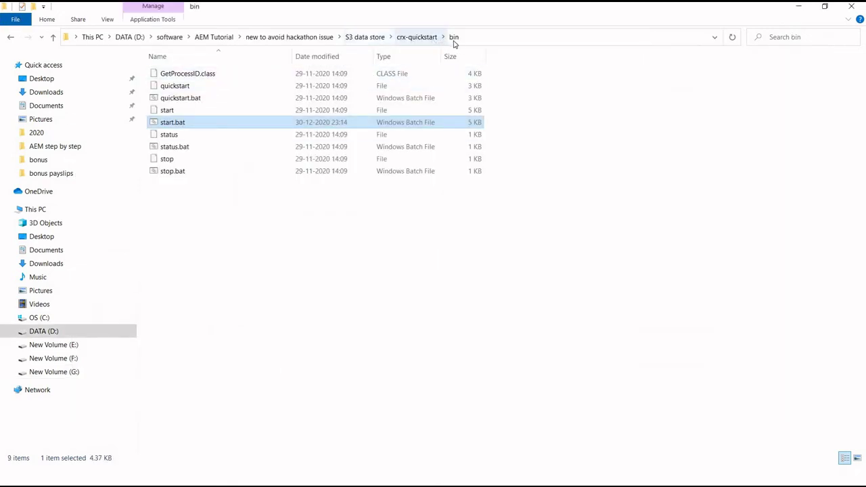
left_click_drag(189, 126, 142, 167)
key("alt+Tab")
key("alt+Tab")
key("alt+Tab")
key("alt+Tab")
key("alt+Tab")
key("alt+Tab")
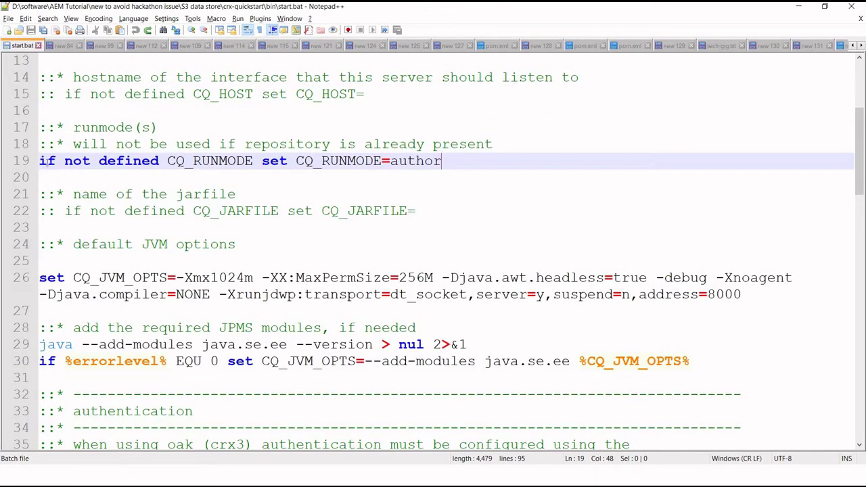
Highlight the CQ_RUNMODE=author default on line 19 of start.bat, then return to the bin folder.
left_click_drag(47, 161, 338, 161)
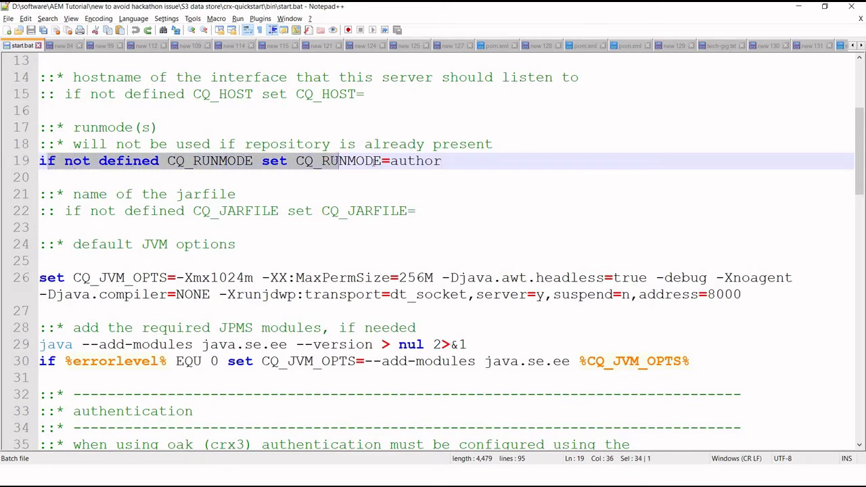
double_click(412, 161)
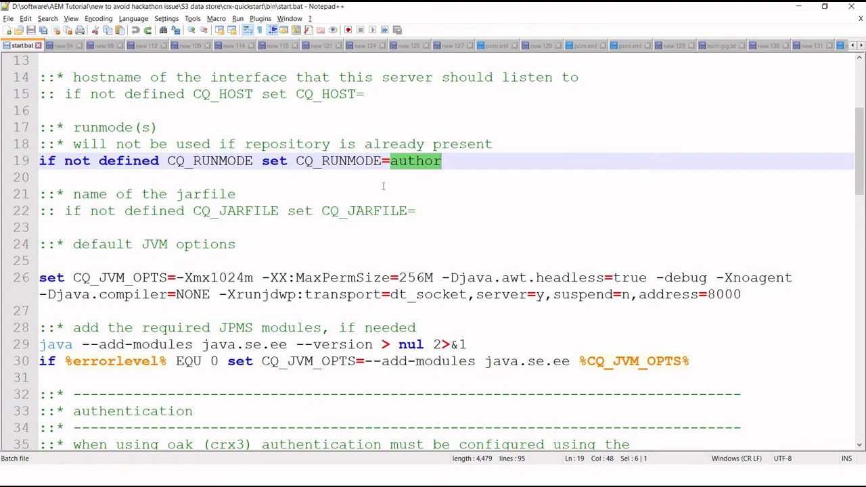
key("alt+Tab")
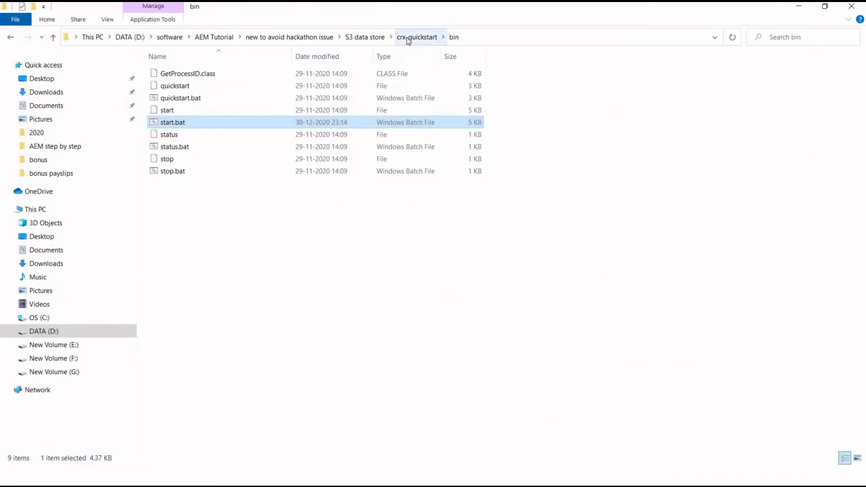
Open sling.properties from the crx-quickstart conf folder in Notepad++.
left_click(406, 37)
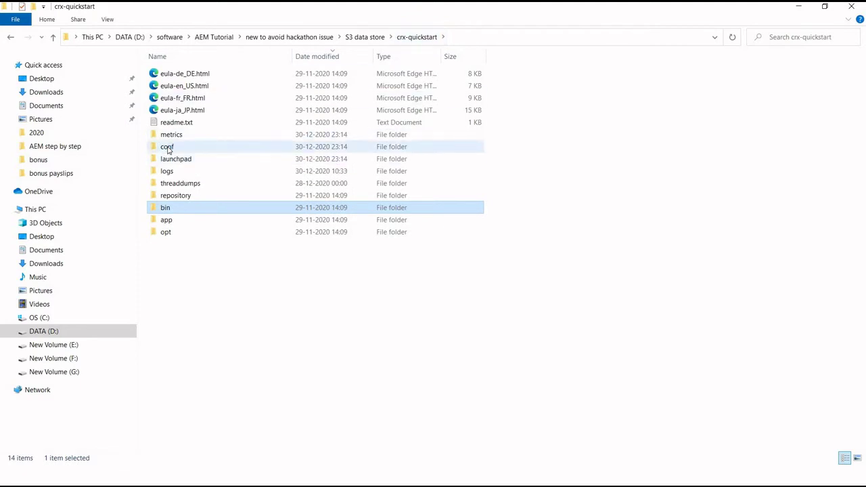
left_click(169, 149)
double_click(169, 148)
left_click_drag(211, 126, 373, 295)
key("alt+Tab")
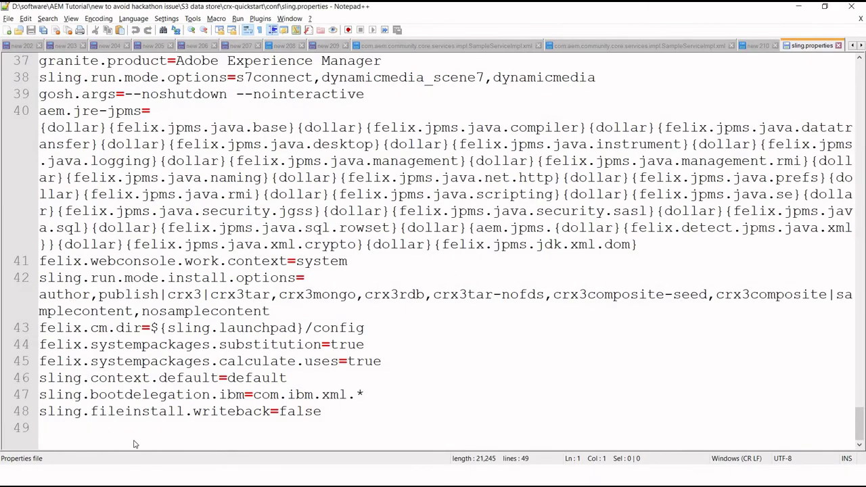
Switch over to the Web Console window.
key("alt+Tab")
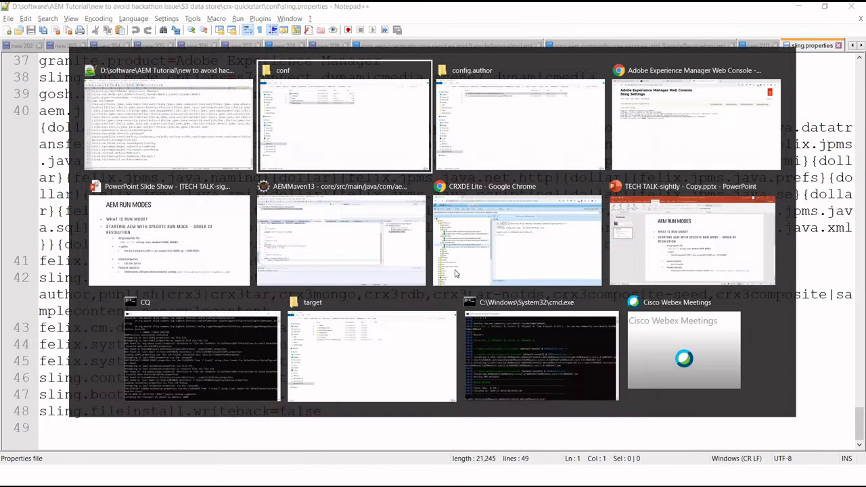
left_click(666, 161)
key("alt+Tab")
Show PowerPoint slide 2, AEM RUN MODES, with the run-mode resolution order.
left_click(691, 241)
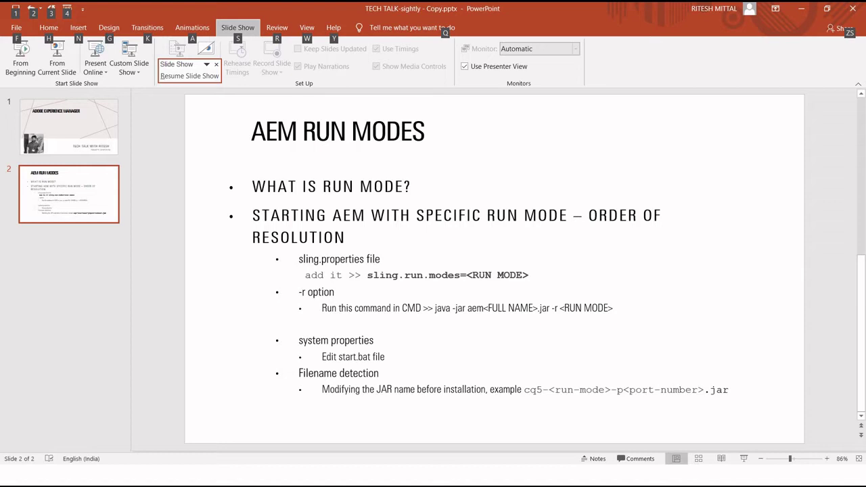
key("alt+Tab")
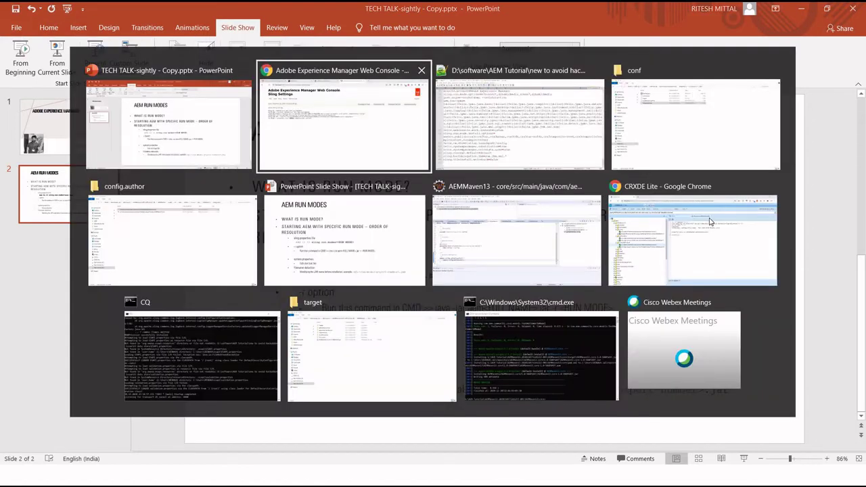
Inspect the config and config.author folder nodes under /apps/AEMMaven13 in the Properties panel.
left_click(667, 233)
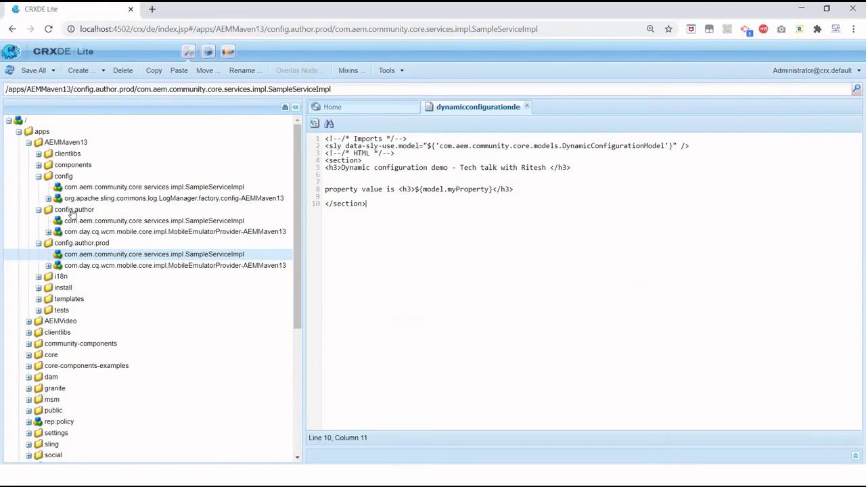
left_click(62, 176)
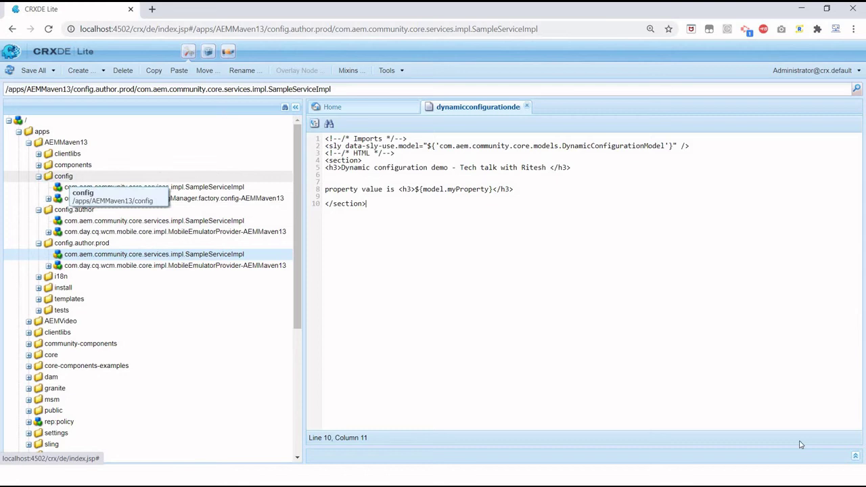
left_click(856, 459)
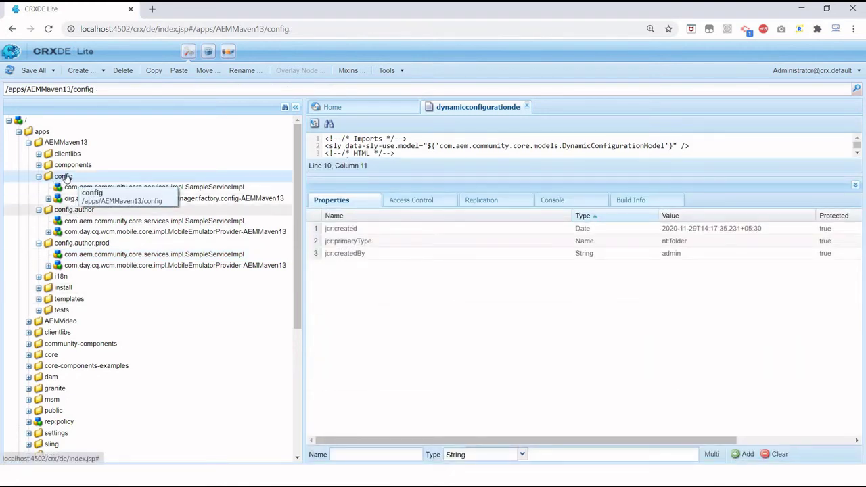
left_click(78, 211)
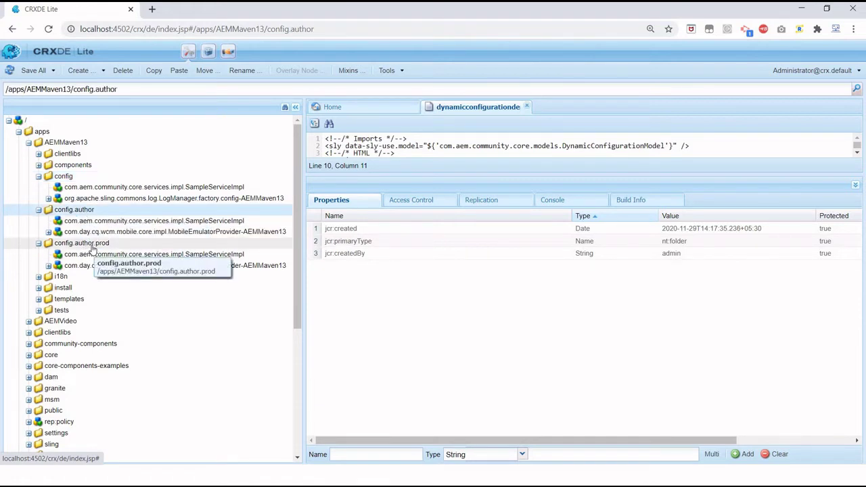
key("alt+Tab")
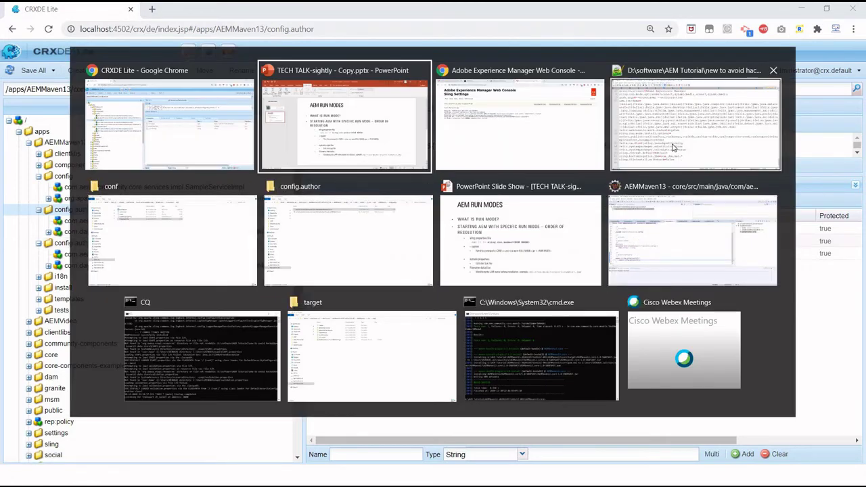
Highlight the active run modes on Sling Settings, singling out author, then return to CRXDE Lite.
key("alt+Tab")
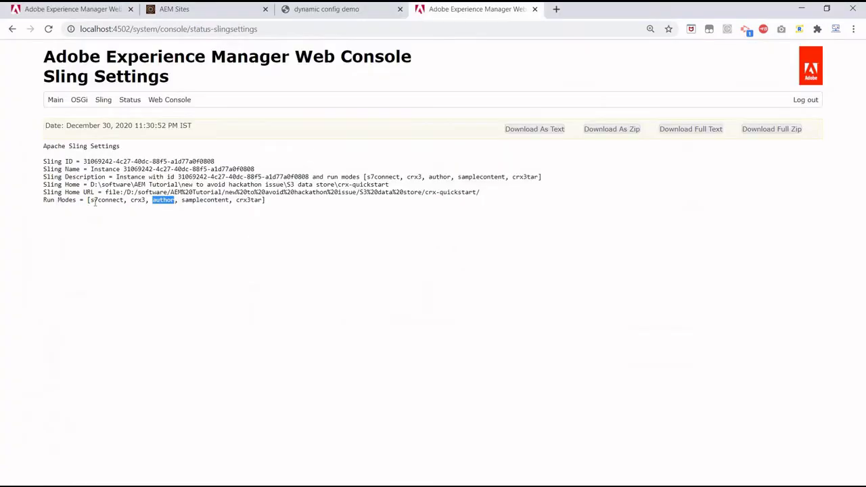
left_click_drag(89, 200, 260, 200)
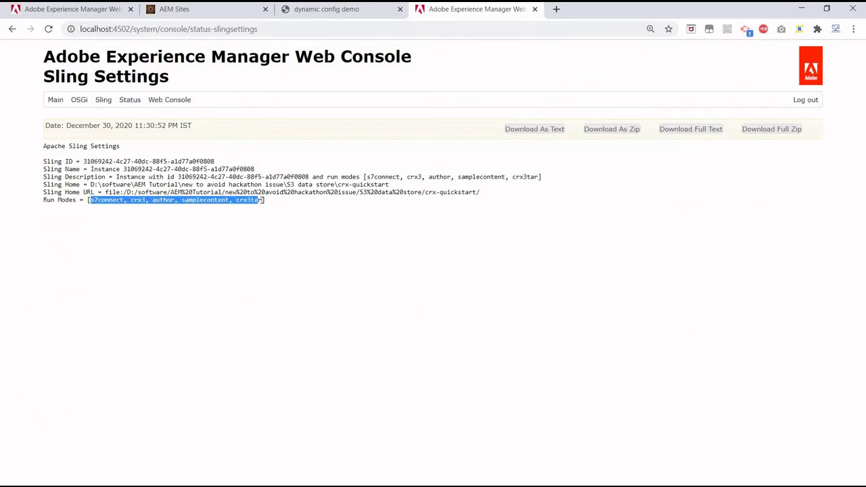
key("alt+Tab")
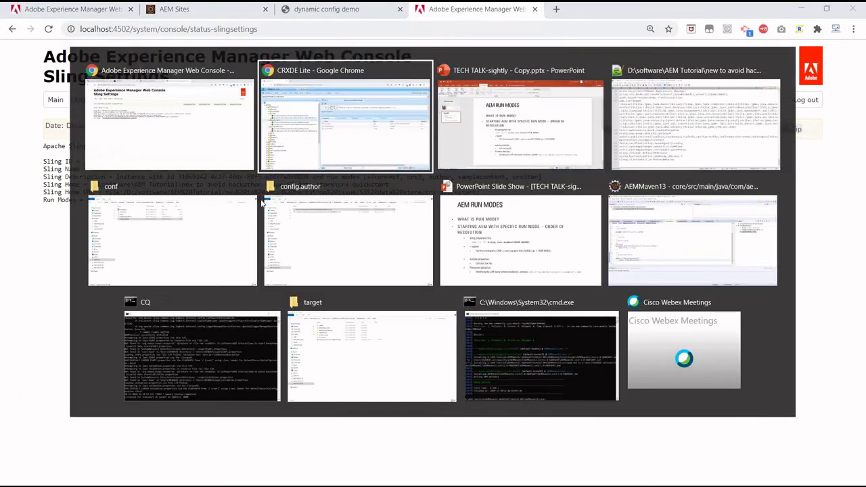
left_click(399, 153)
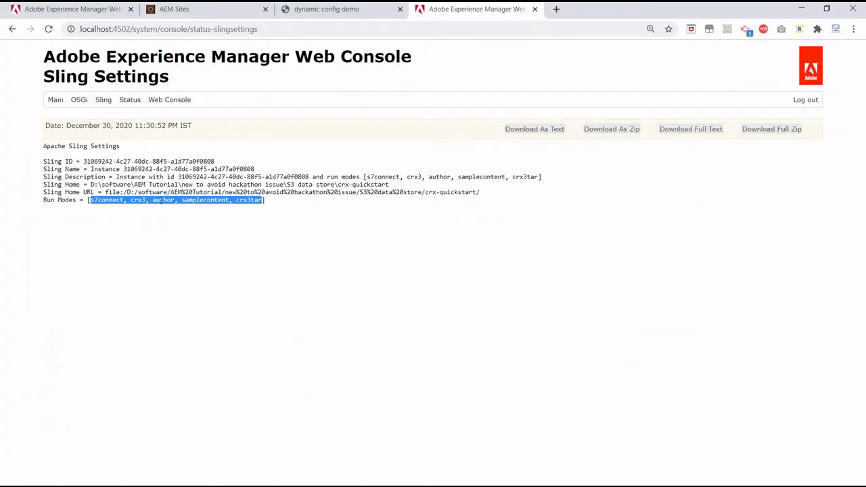
left_click(161, 201)
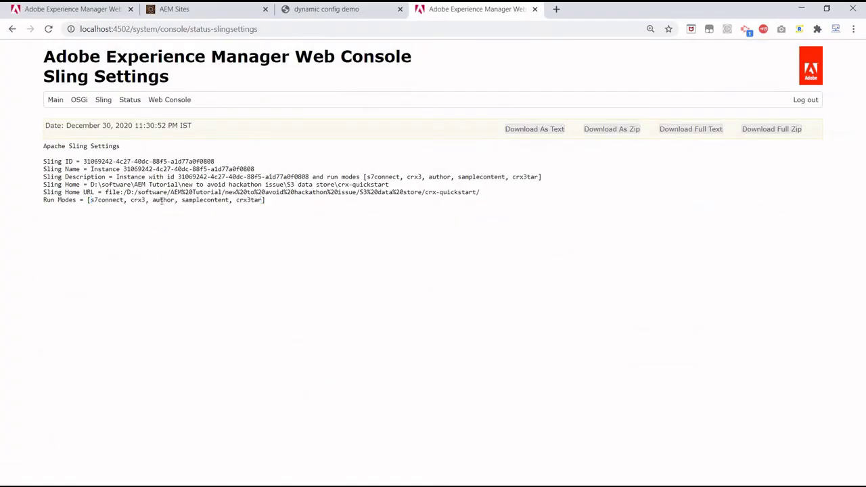
double_click(170, 214)
key("alt+Tab")
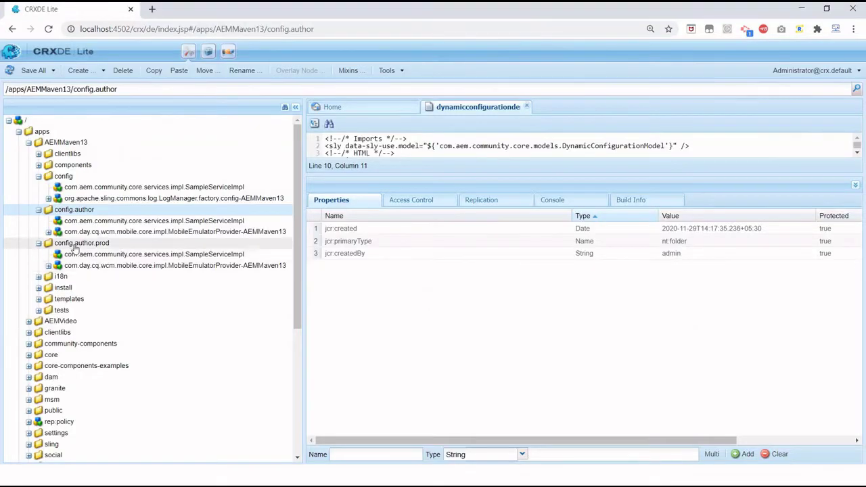
View the config.author.prod SampleServiceImpl node with myProperty 'property value for PROD', then switch to Eclipse.
left_click(135, 258)
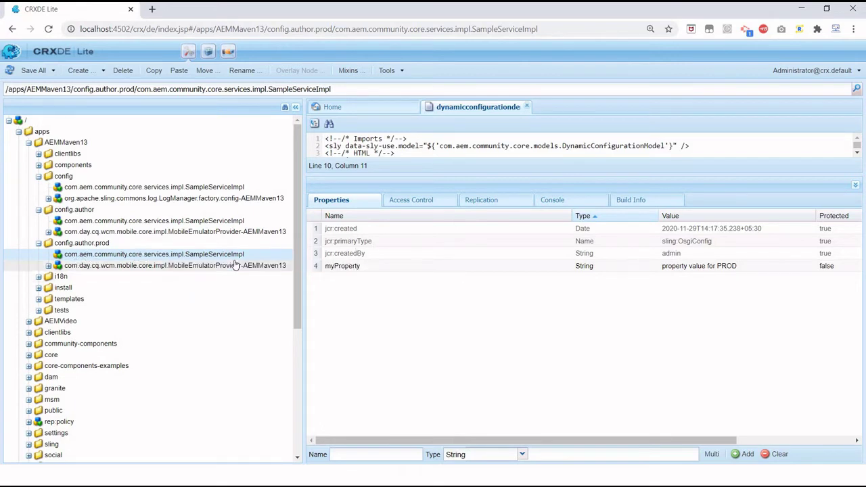
key("alt+Tab")
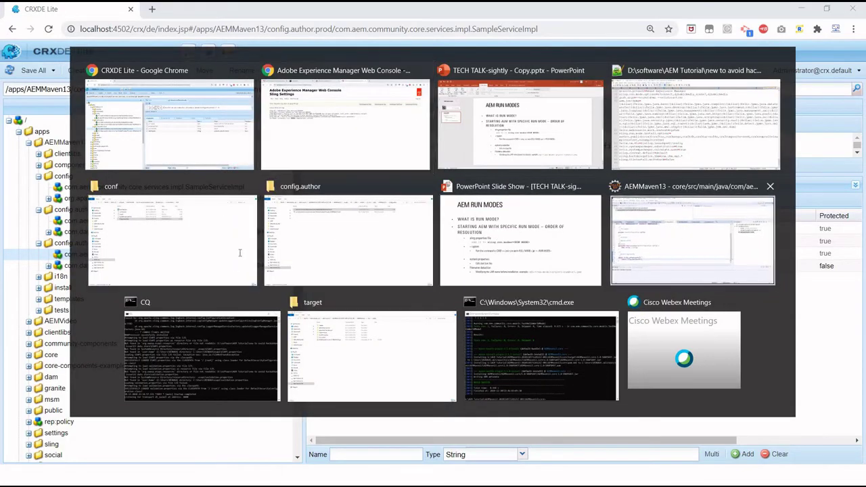
left_click(683, 234)
scroll(264, 188, "up", 5)
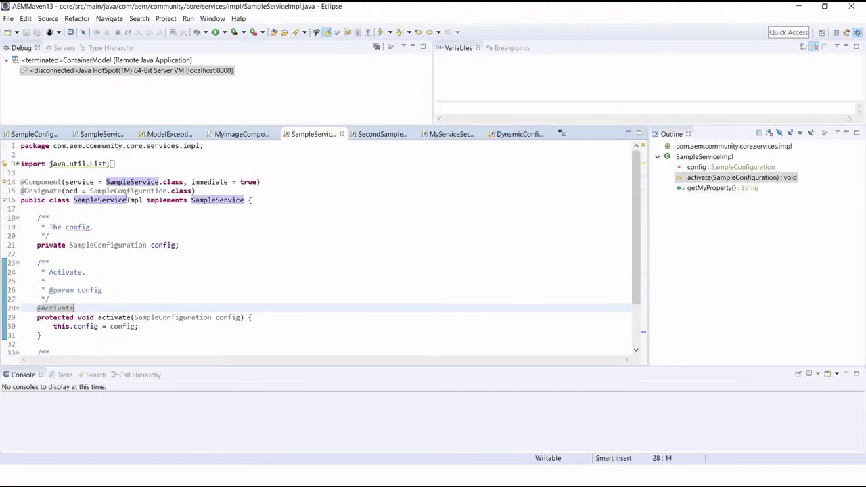
double_click(126, 200)
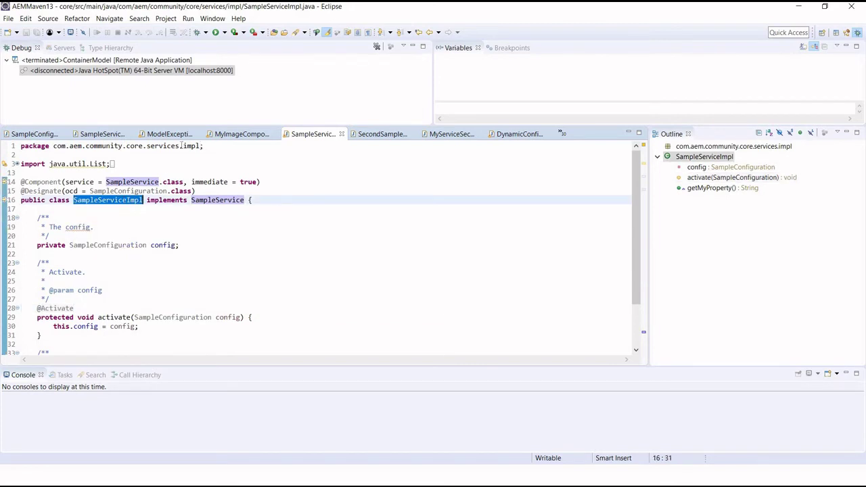
left_click_drag(200, 145, 53, 146)
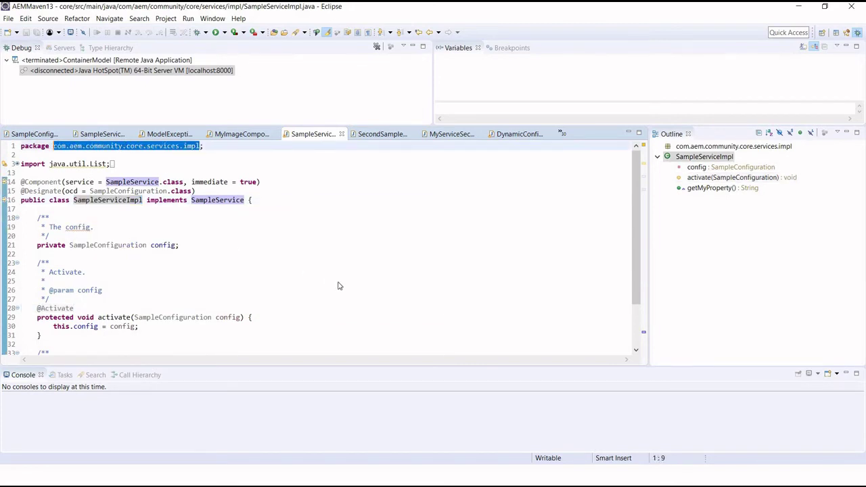
key("alt+Tab")
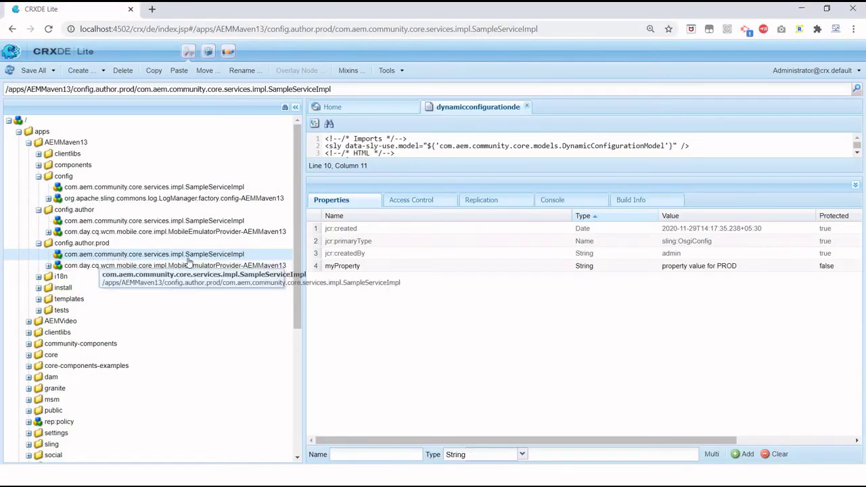
key("alt+Tab")
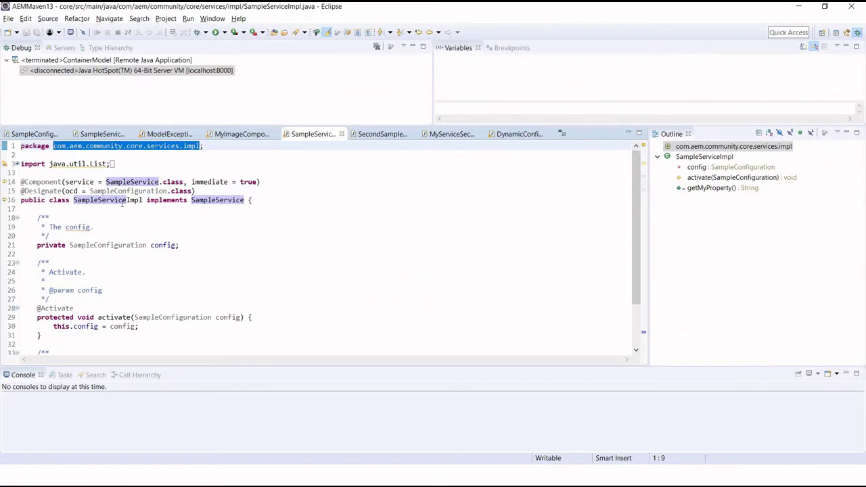
Reselect the SampleServiceImpl class name on line 16, then go back to CRXDE Lite.
key("ctrl+shift+Down")
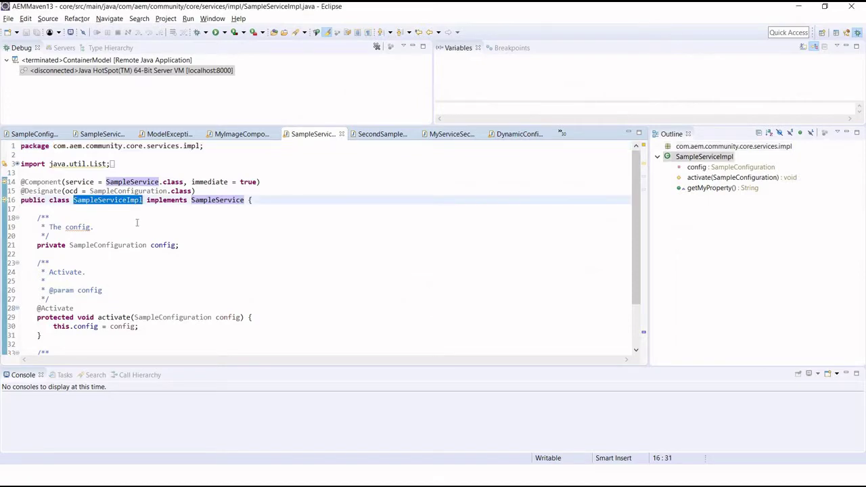
key("alt+Tab")
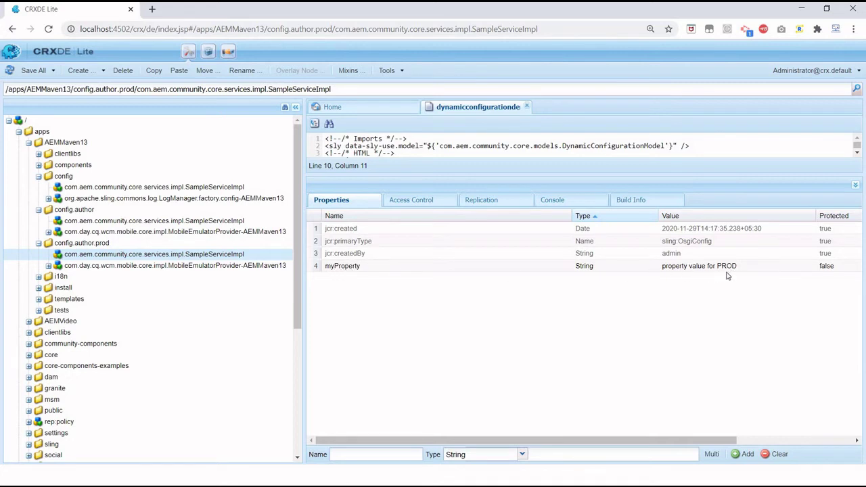
Show the config.author SampleServiceImpl myProperty 'property value for DEV' and compare with Sling Settings run modes.
left_click(105, 222)
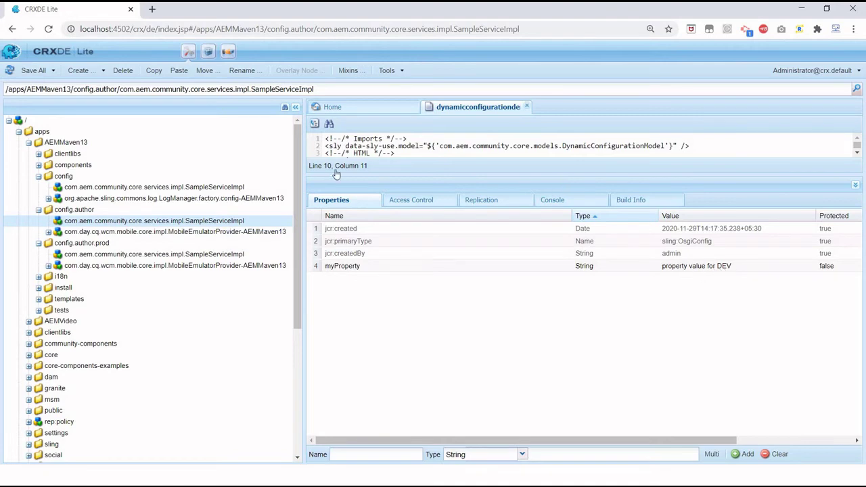
key("alt+Tab")
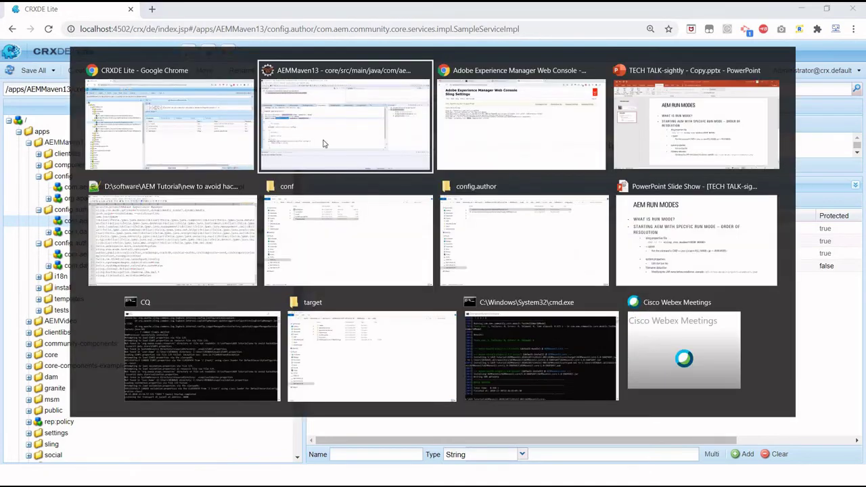
key("alt+Tab")
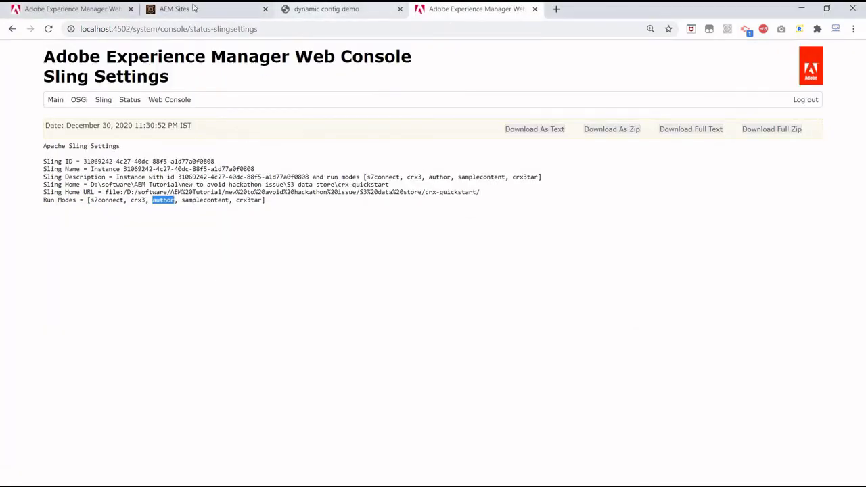
left_click(390, 14)
key("alt+Tab")
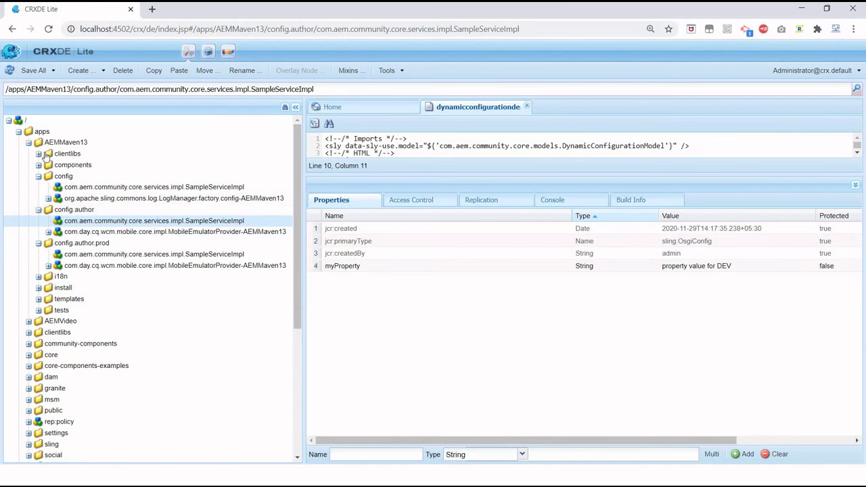
Expand AEMMaven13/components/dynamicconfigurationdemo and open dynamicconfigurationdemo.html in CRXDE Lite.
left_click(29, 143)
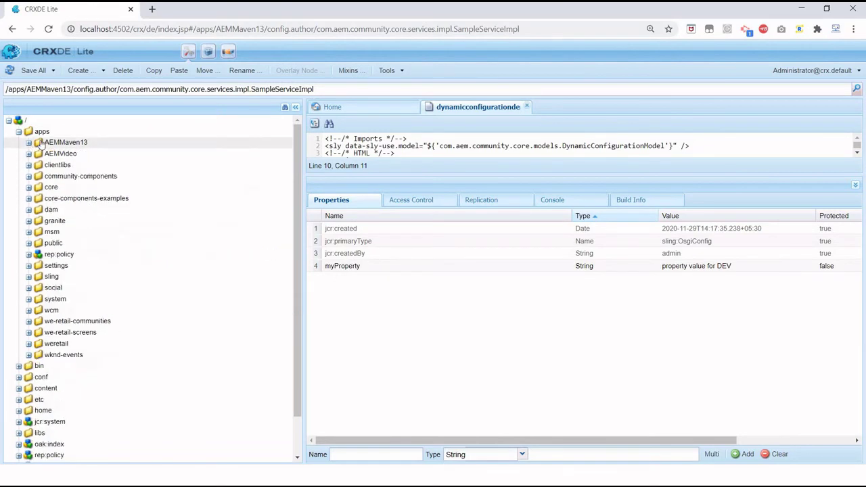
double_click(42, 143)
double_click(73, 165)
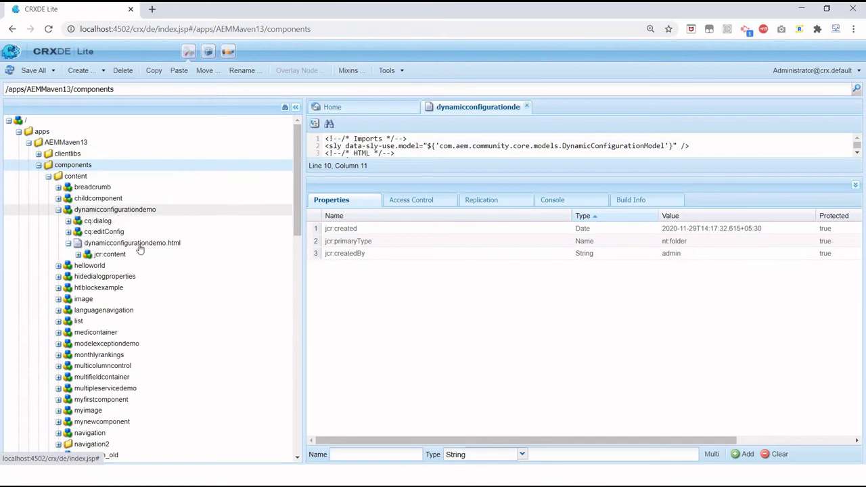
left_click(121, 210)
double_click(186, 244)
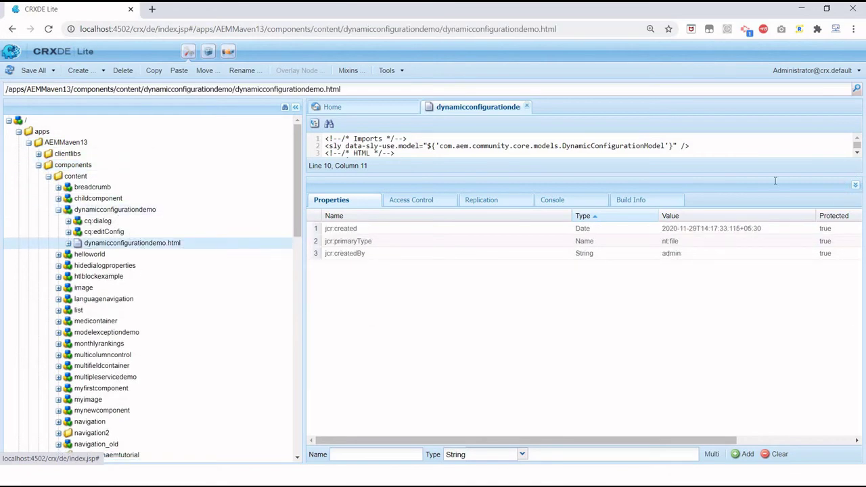
Highlight the DynamicConfigurationModel reference and the model.myProperty expression in the script.
double_click(624, 145)
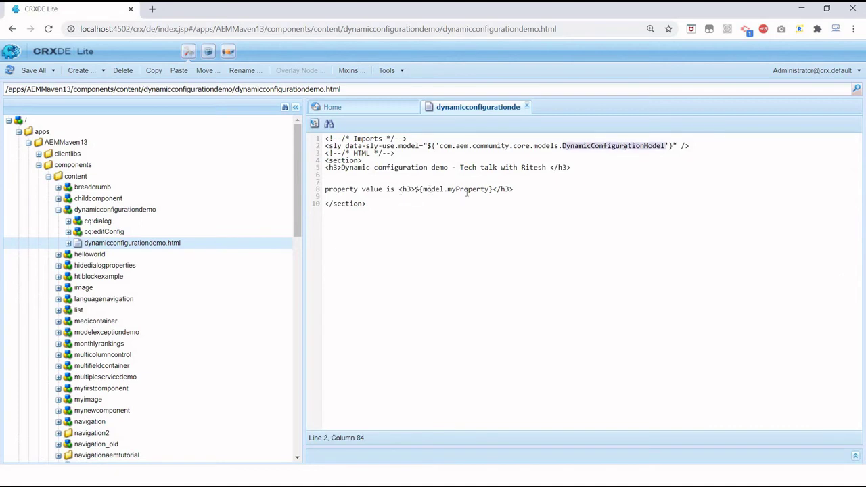
double_click(433, 190)
left_click_drag(491, 190, 425, 190)
In Eclipse, navigate back to DynamicConfigurationModel.java and select its getMyProperty method.
key("alt+Tab")
key("alt+Tab")
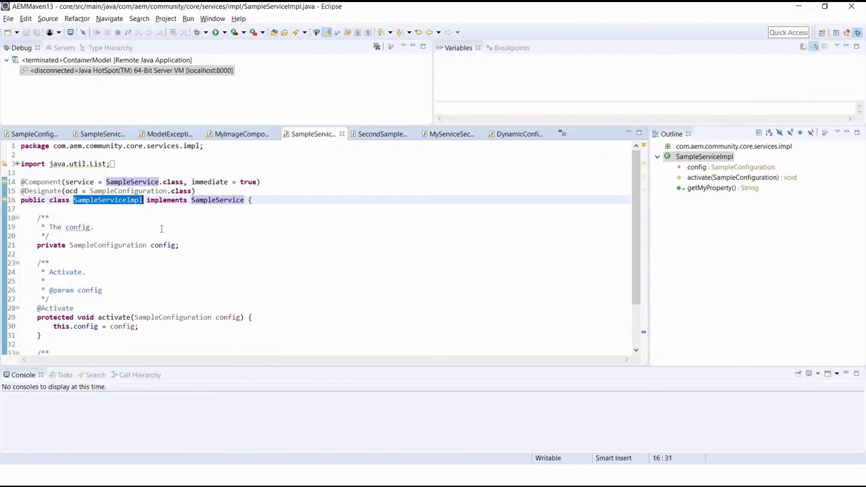
left_click(161, 228)
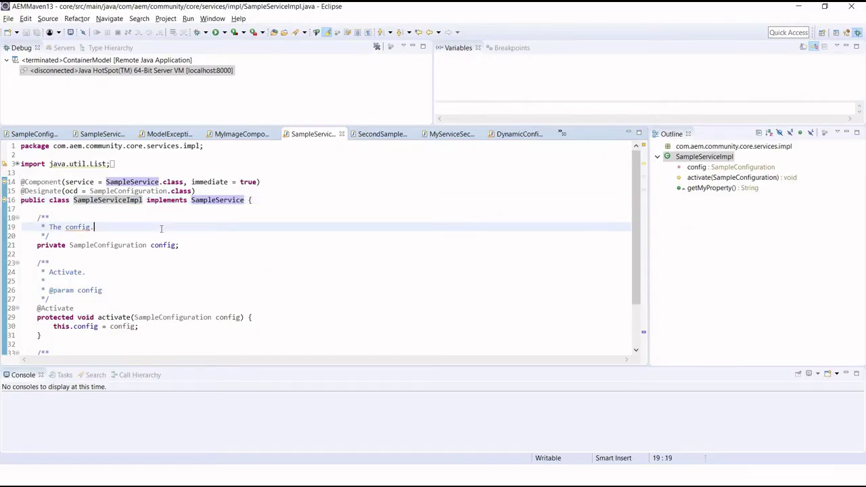
scroll(223, 107, "down", 2)
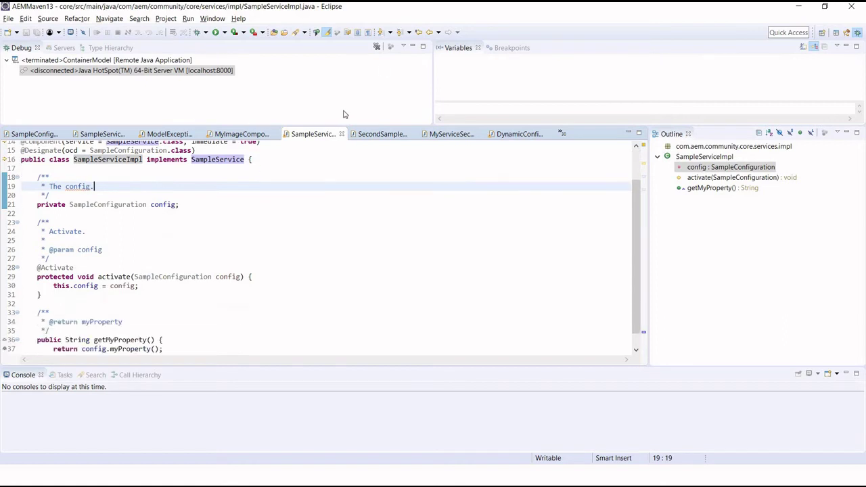
left_click(429, 35)
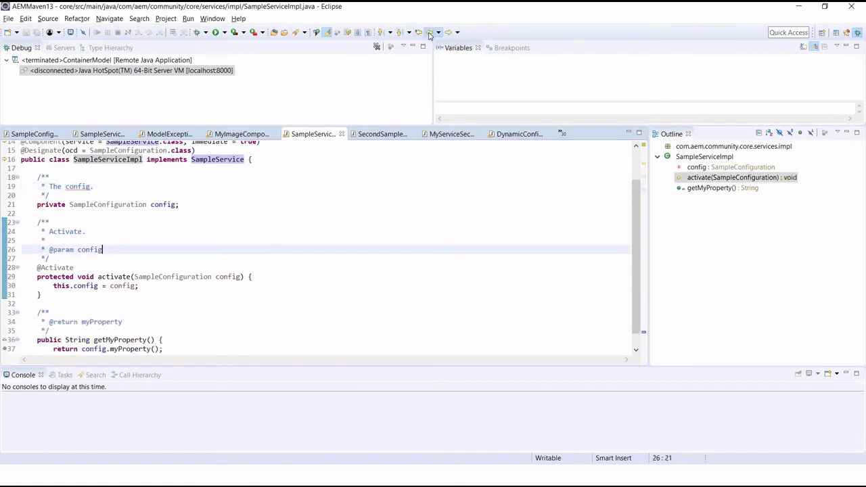
left_click(429, 35)
left_click(429, 35)
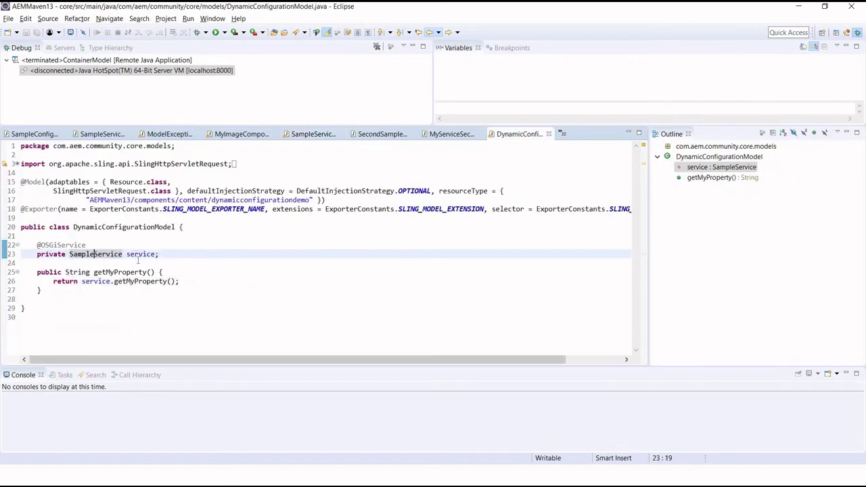
key("Down")
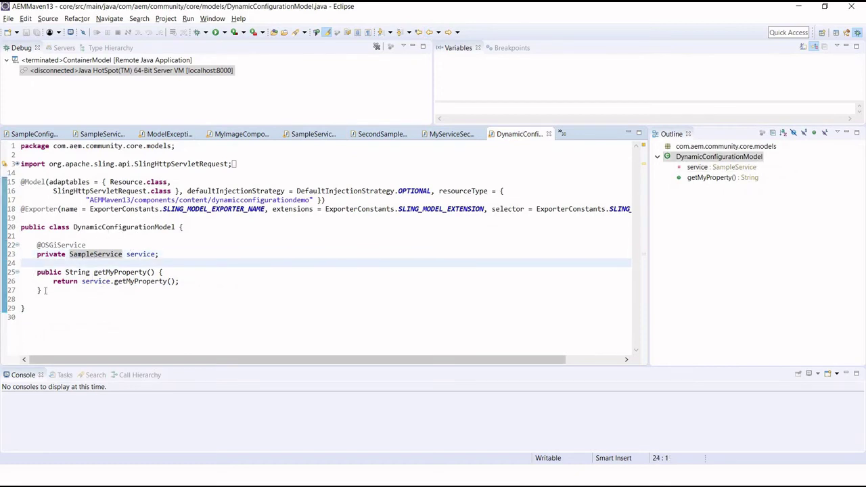
left_click_drag(21, 272, 45, 291)
Select SampleService and the service.getMyProperty call on line 26 to show its navigation choices.
key("alt+Tab")
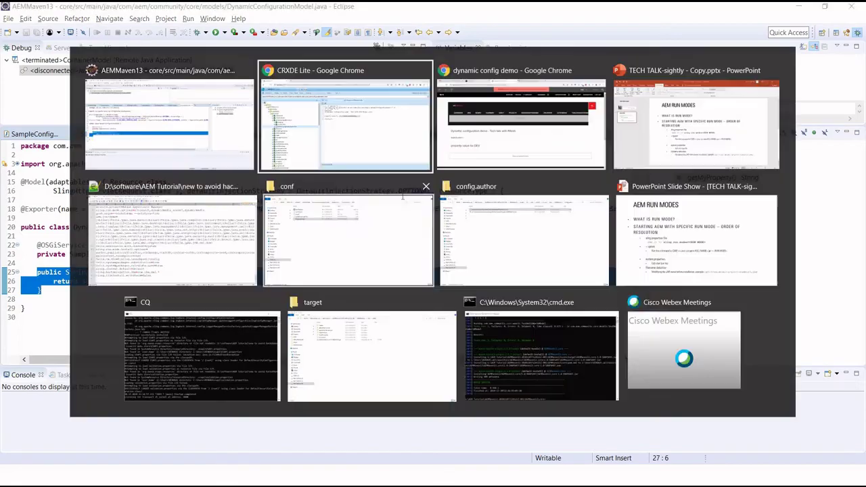
key("alt+Tab")
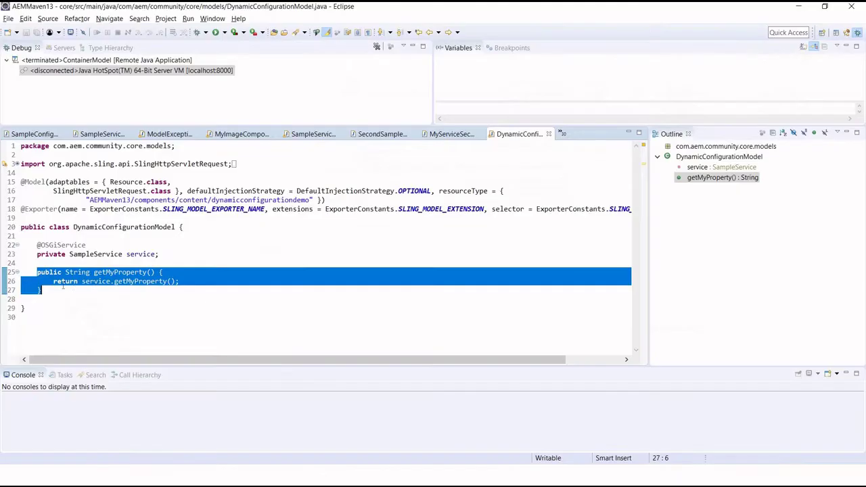
key("Right")
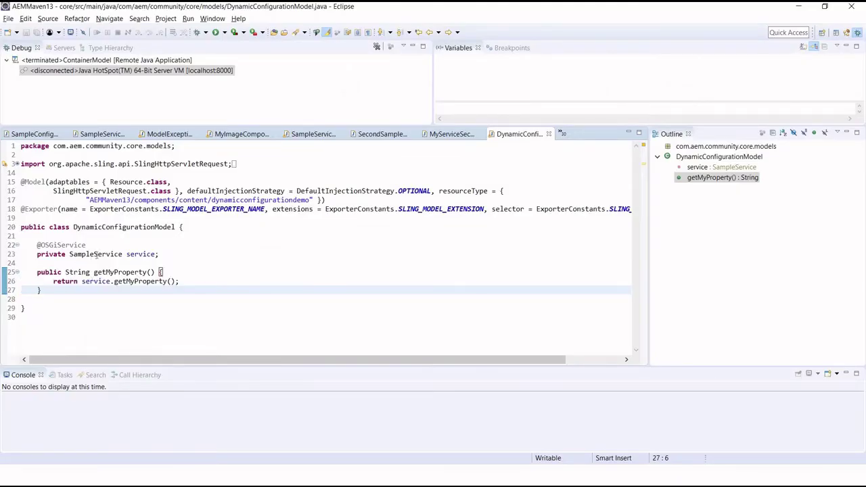
double_click(95, 254)
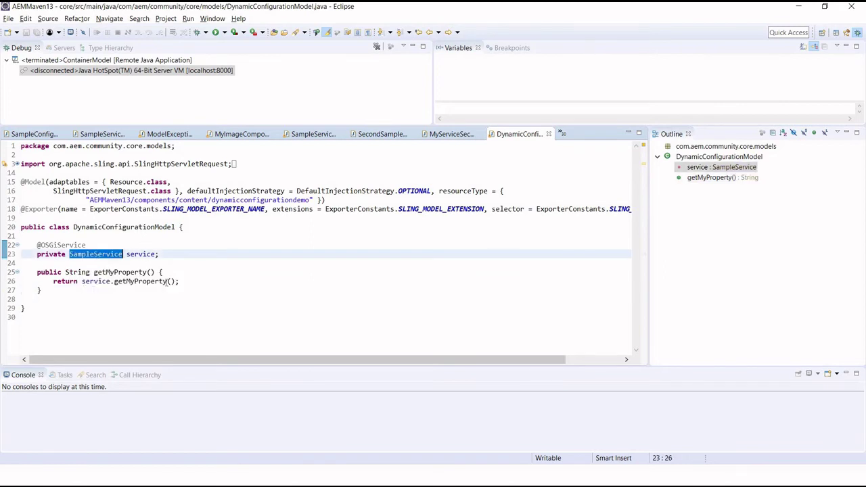
left_click_drag(81, 280, 173, 280)
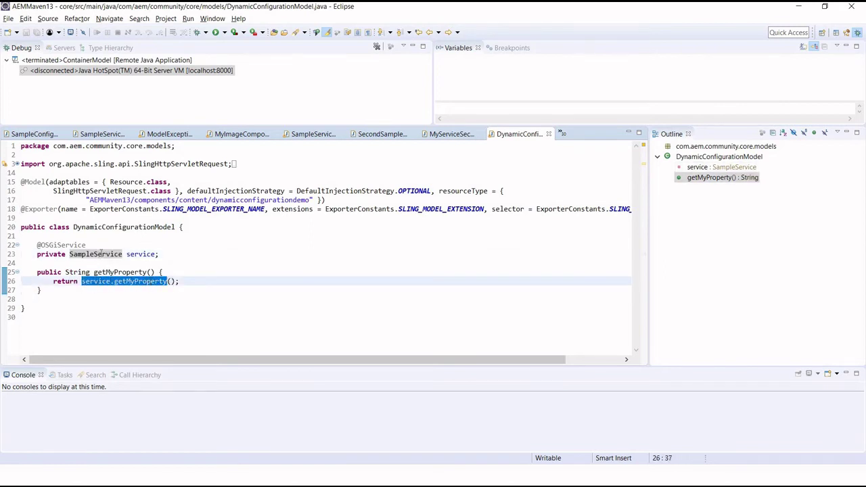
key("ctrl")
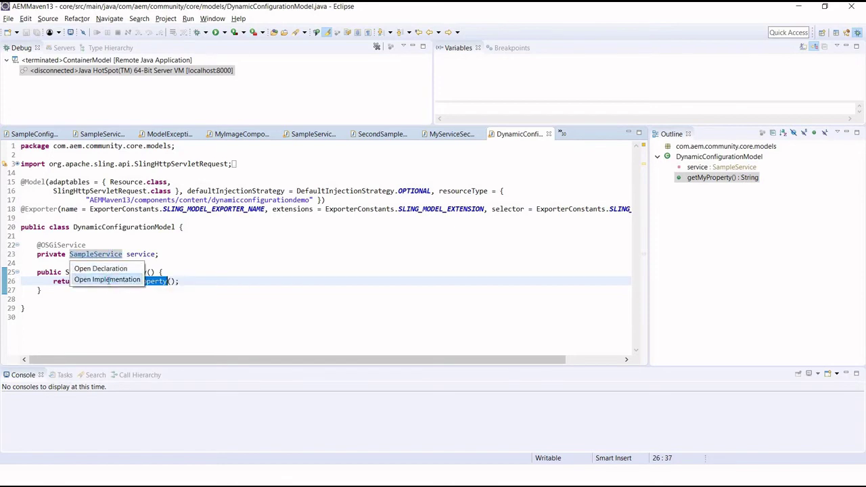
Choose Open Implementation for getMyProperty to jump into SampleServiceImpl.java.
left_click(107, 280)
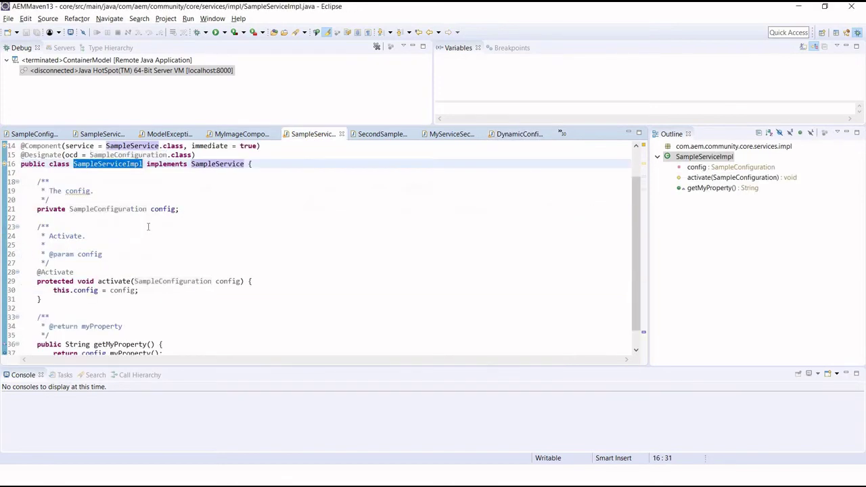
scroll(144, 234, "up", 1)
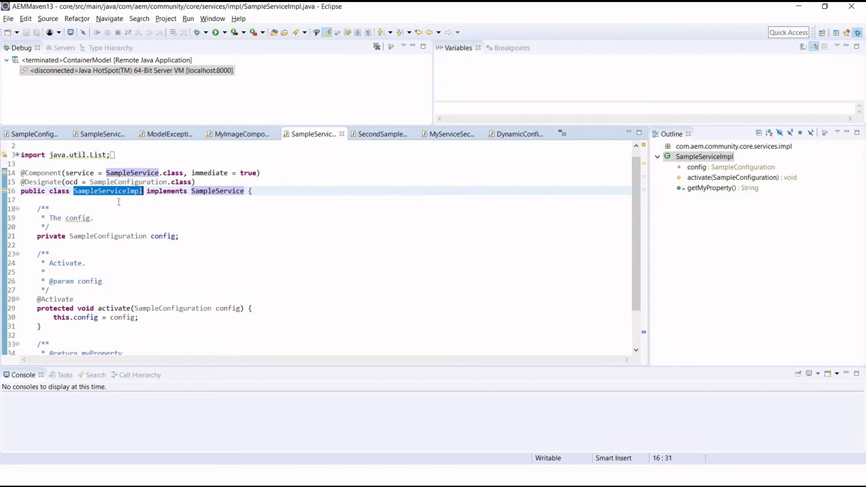
Open the SampleConfiguration declaration and highlight the myProperty attribute and its 'My Property' label.
left_click(140, 182)
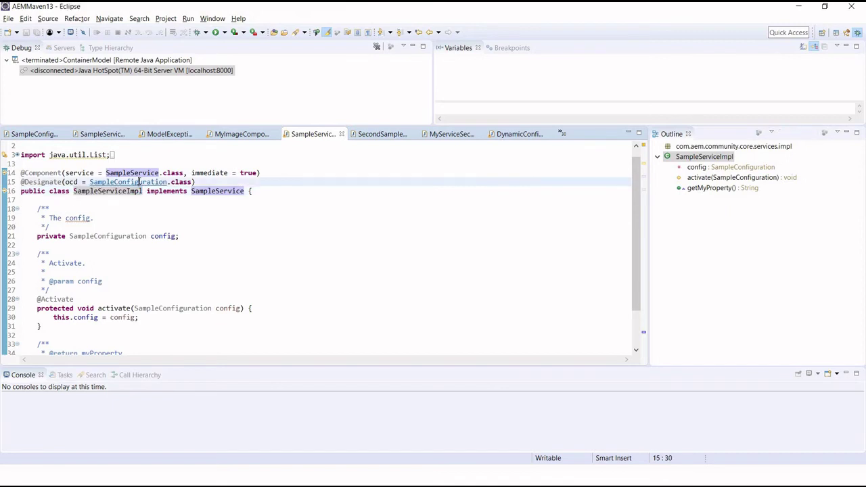
left_click(140, 182, "ctrl")
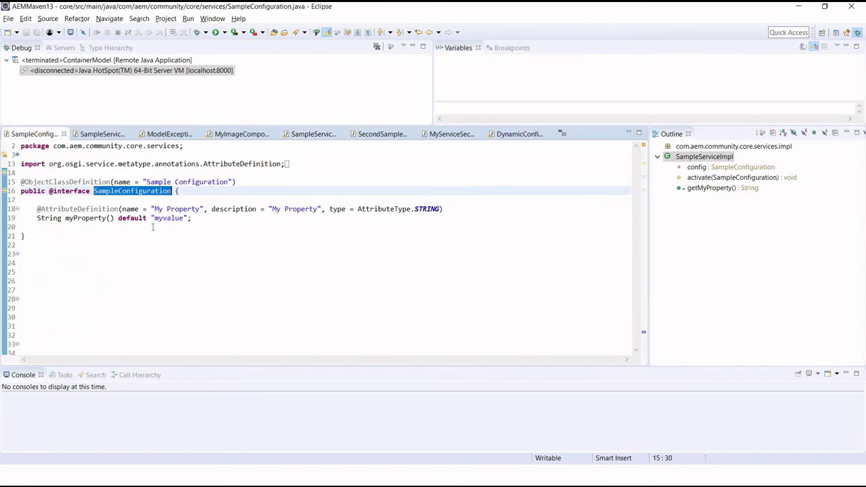
double_click(84, 217)
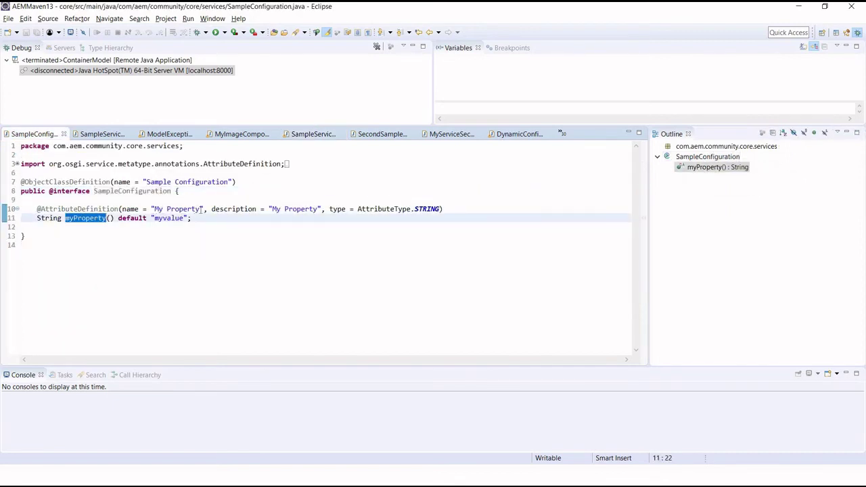
double_click(201, 209)
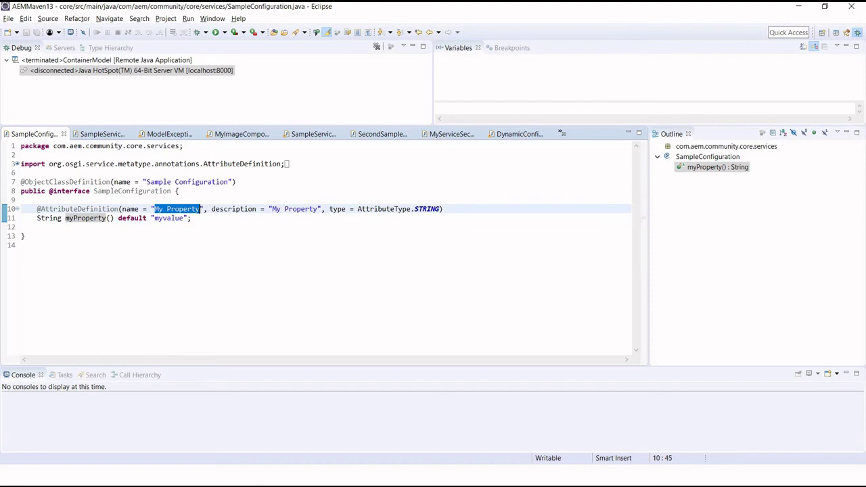
mouse_move(201, 209)
Review the line 10 attribute definition and its default value myvalue, then move to the Chrome demo page.
key("ctrl+shift+Down")
left_click_drag(21, 209, 250, 209)
left_click_drag(453, 206, 448, 209)
left_click(305, 209)
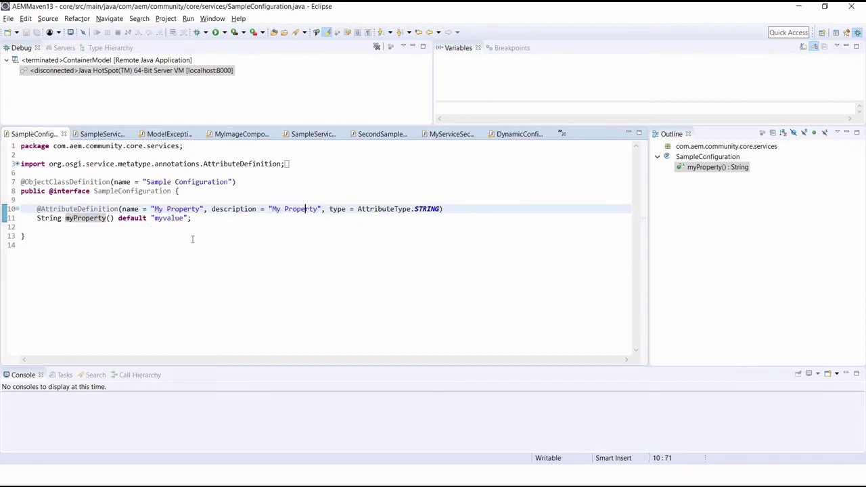
key("ctrl+shift+Down")
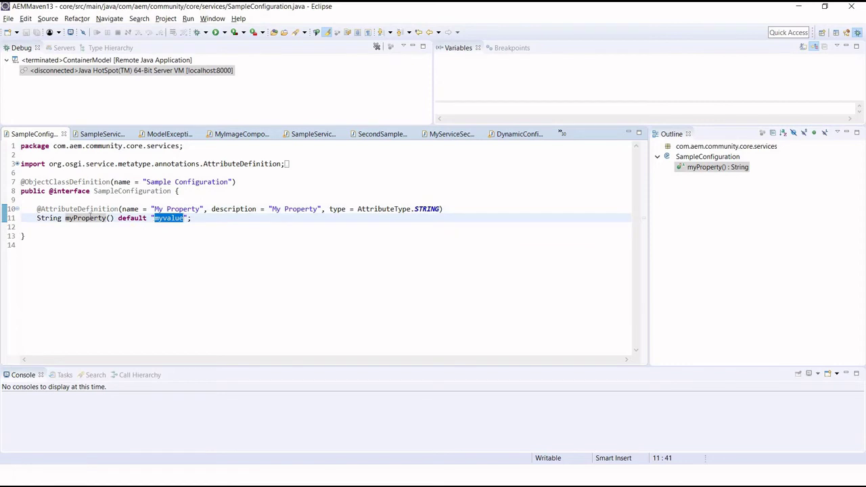
left_click(91, 219)
double_click(163, 219)
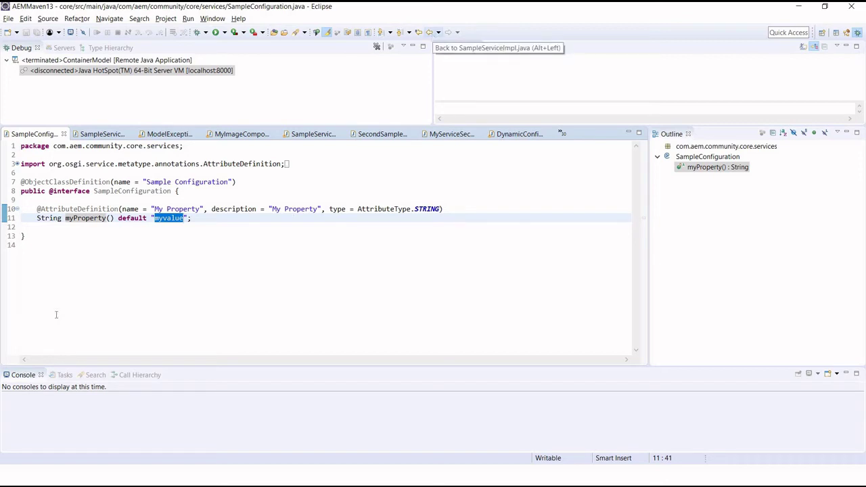
key("ctrl+End")
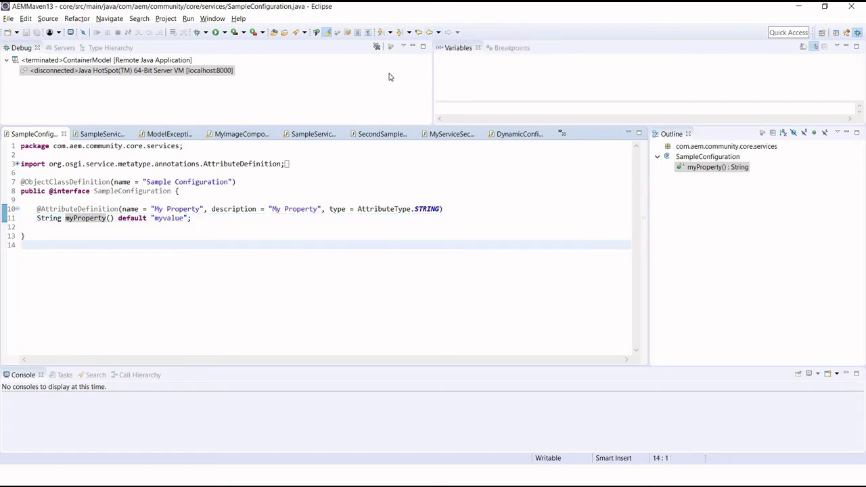
key("alt+Tab")
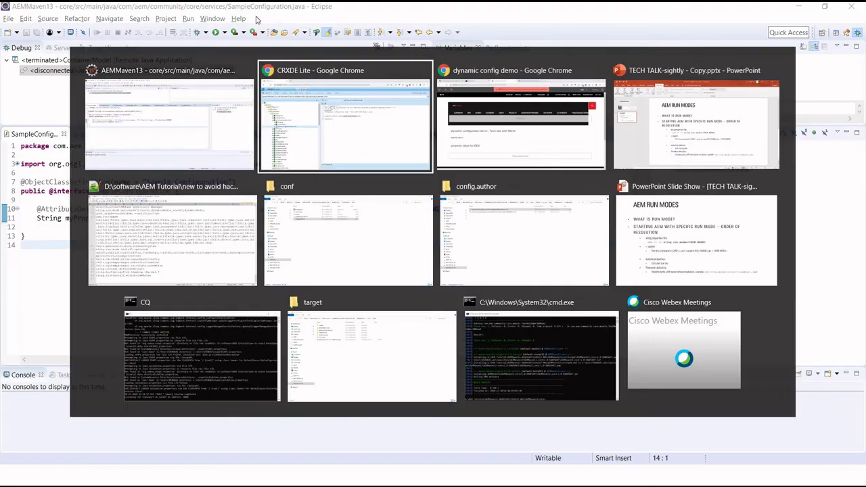
key("alt+Tab")
key("alt+Tab")
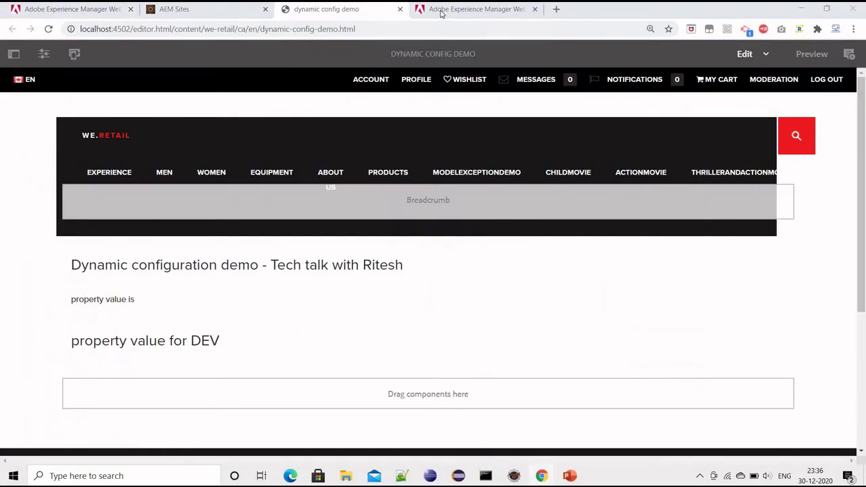
On the Sling Settings page, highlight author in the Run Modes line.
left_click(440, 12)
left_click(164, 201)
double_click(163, 200)
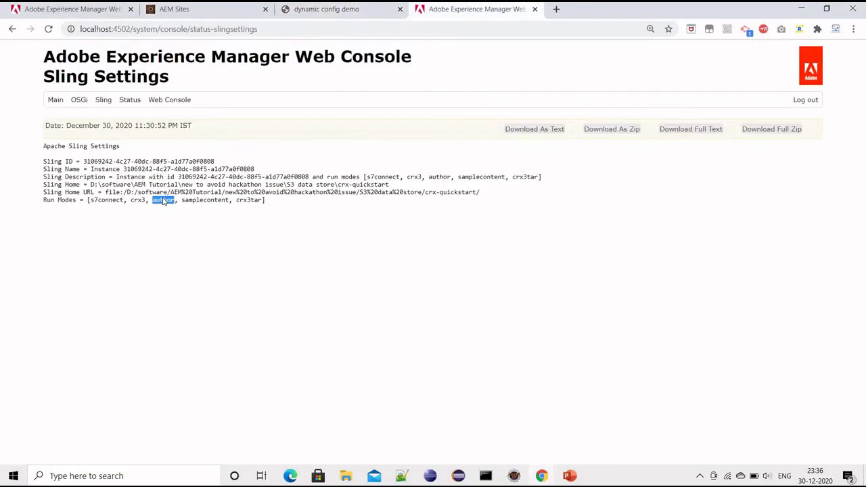
In CRXDE Lite, inspect myProperty on the config.author SampleServiceImpl configuration node.
key("alt+Tab")
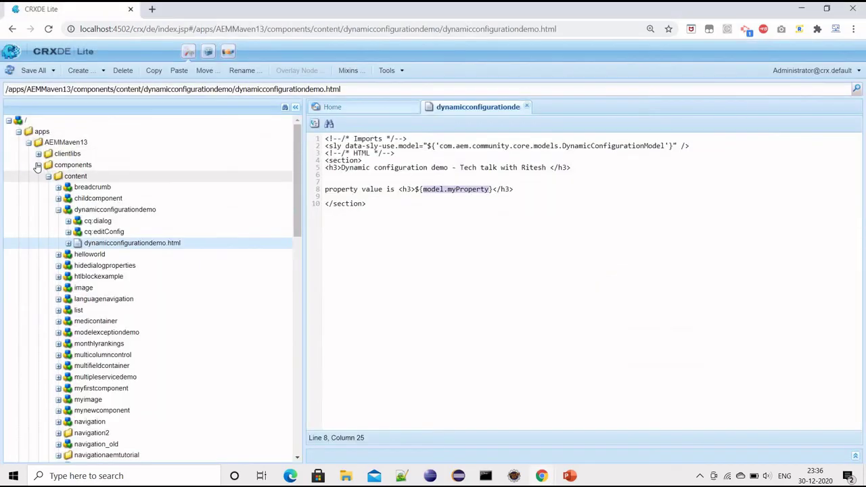
left_click(39, 164)
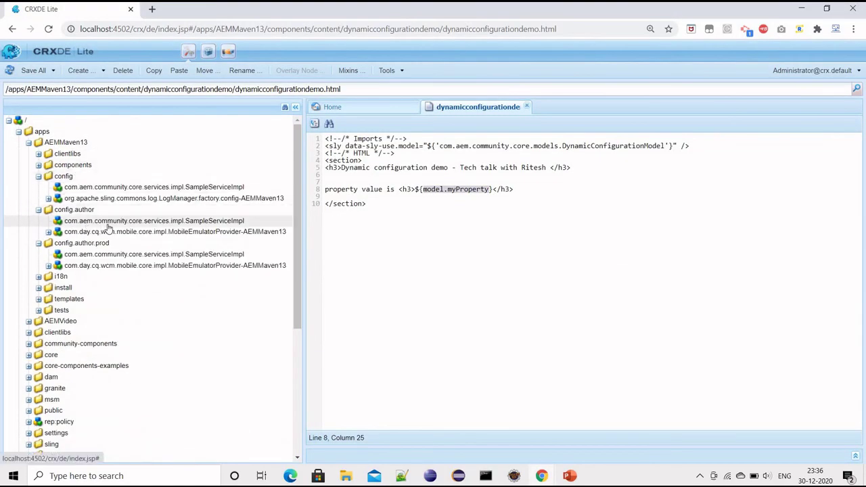
key("alt+Tab")
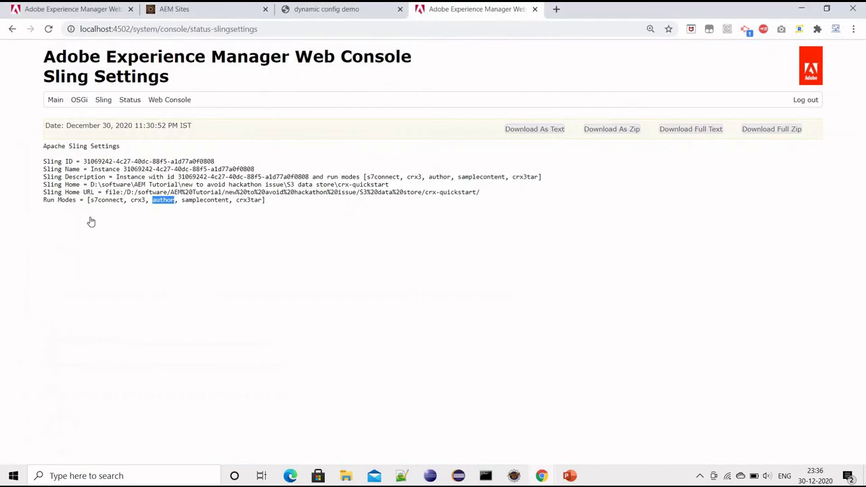
key("alt+Tab")
left_click(135, 221)
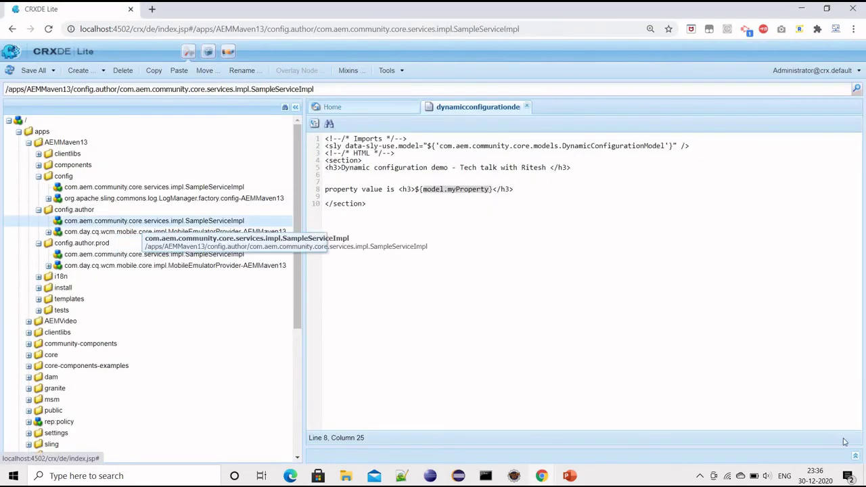
left_click(857, 457)
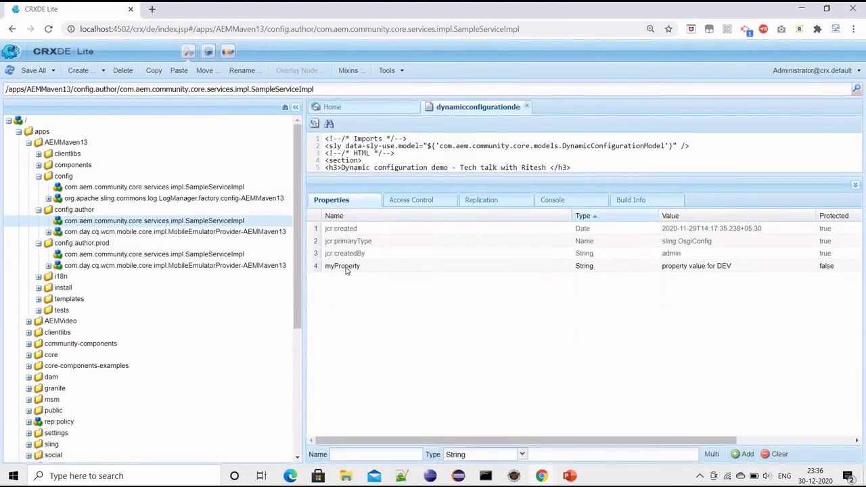
double_click(689, 266)
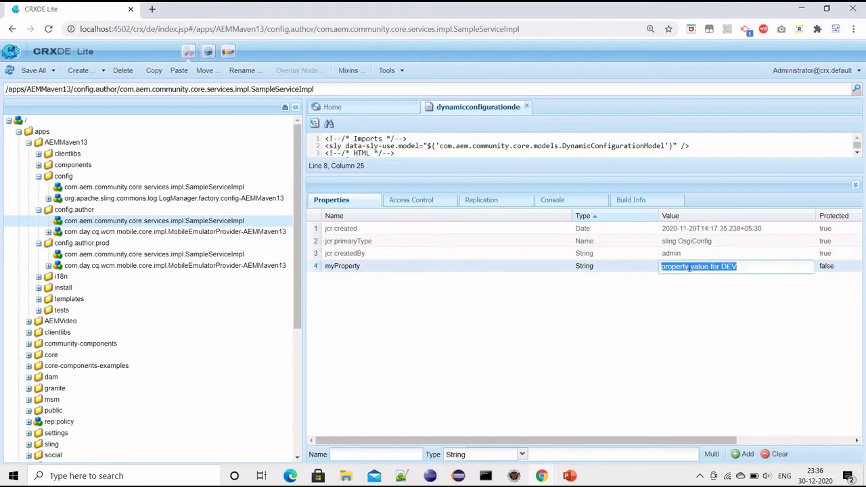
Reload the dynamic config demo page, which still shows 'property value for DEV'.
key("alt+Tab")
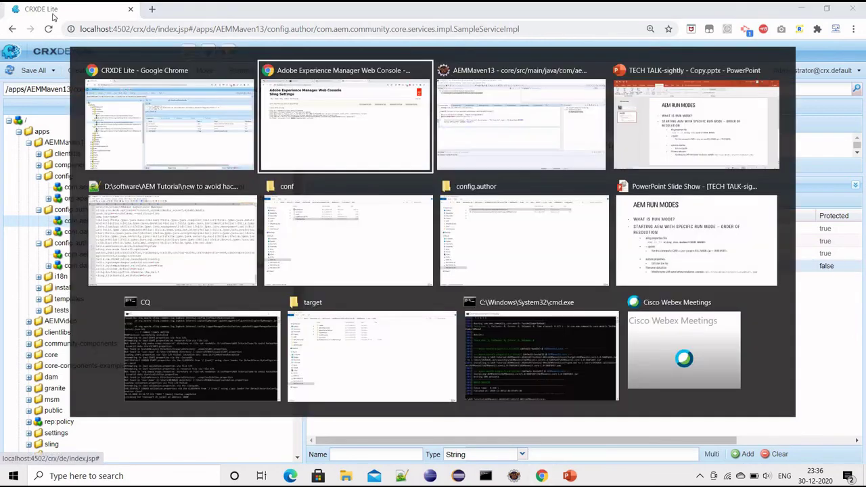
key("ctrl+shift+Tab")
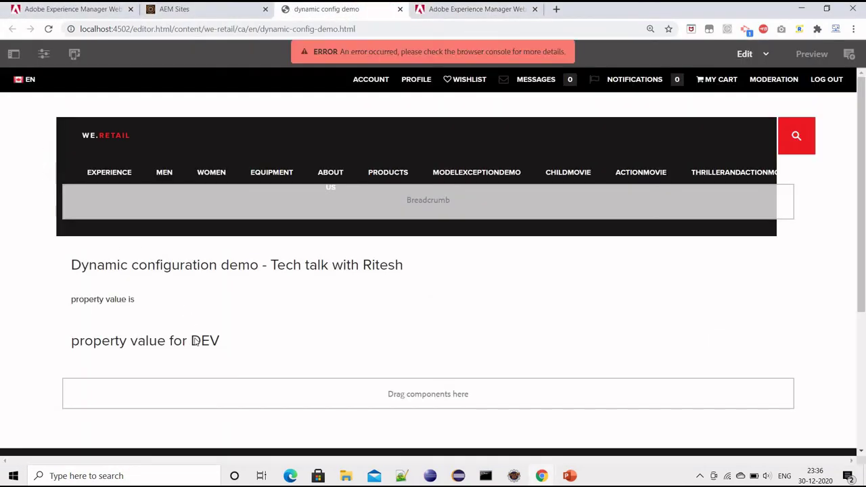
left_click(51, 30)
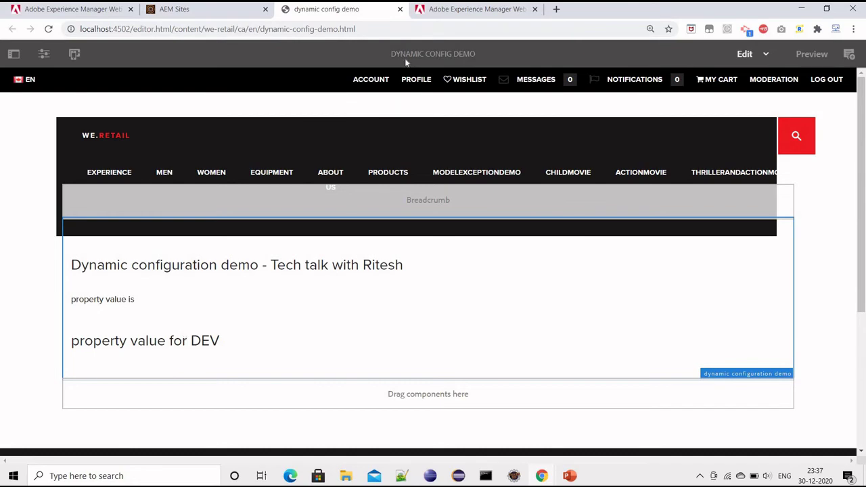
key("alt+Tab")
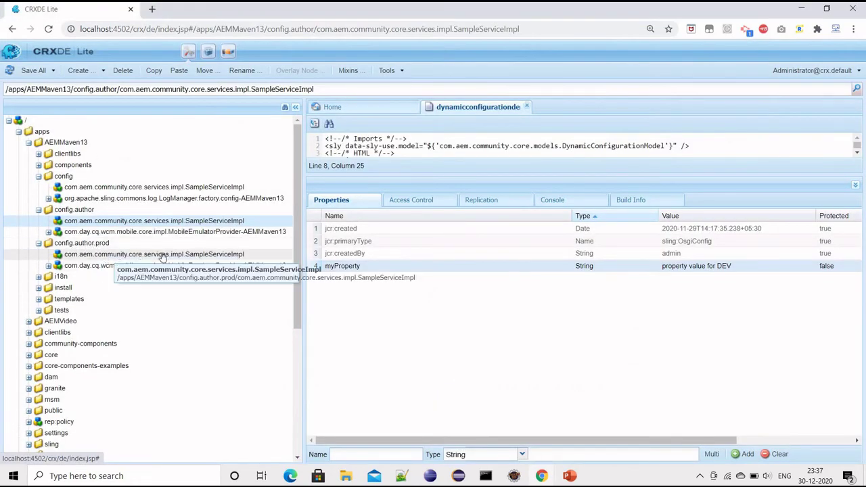
Select the config.author.prod SampleServiceImpl node, showing myProperty 'property value for PROD'.
left_click(203, 254)
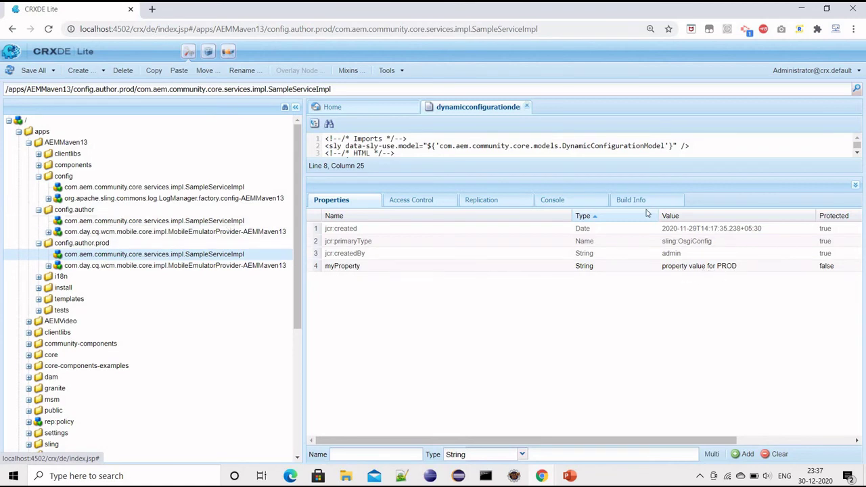
key("alt+Tab")
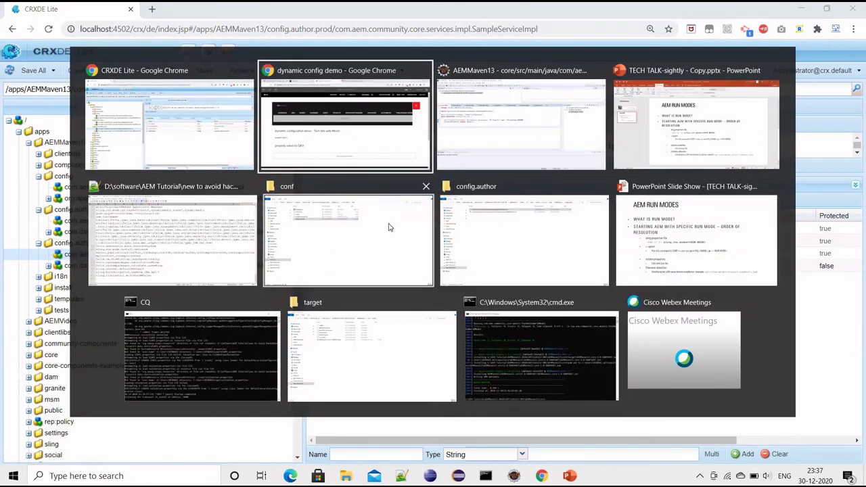
Go from conf up to crx-quickstart, enter bin, and open start.bat in Notepad++.
key("Down")
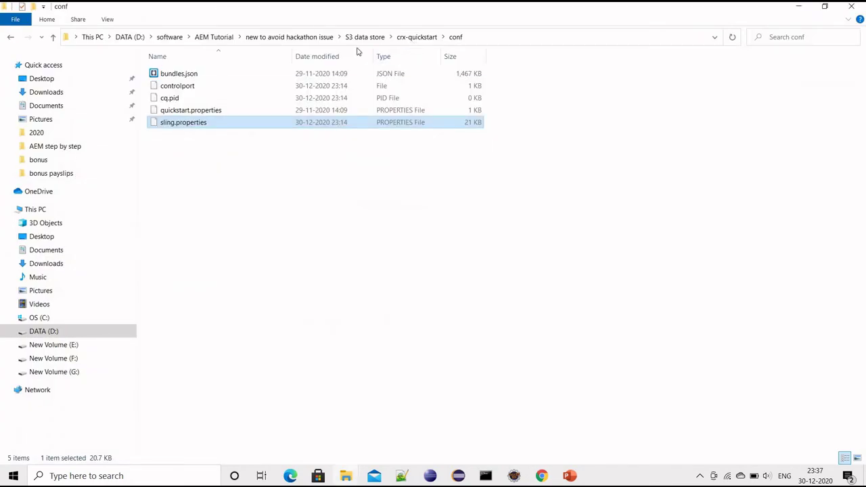
key("BackSpace")
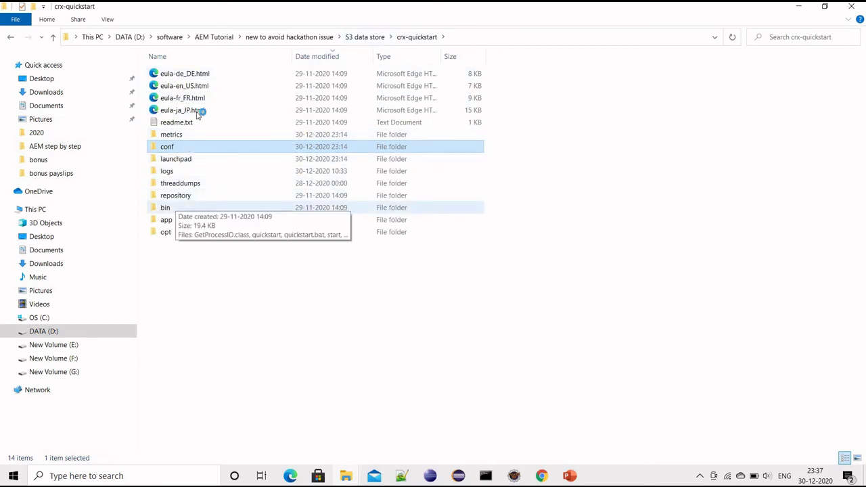
double_click(174, 210)
left_click_drag(207, 127, 306, 186)
key("alt+Tab")
key("Tab")
key("Tab")
key("Tab")
key("Tab")
Change line 19 of start.bat to CQ_RUNMODE=author,prod and save the file.
left_click(306, 185)
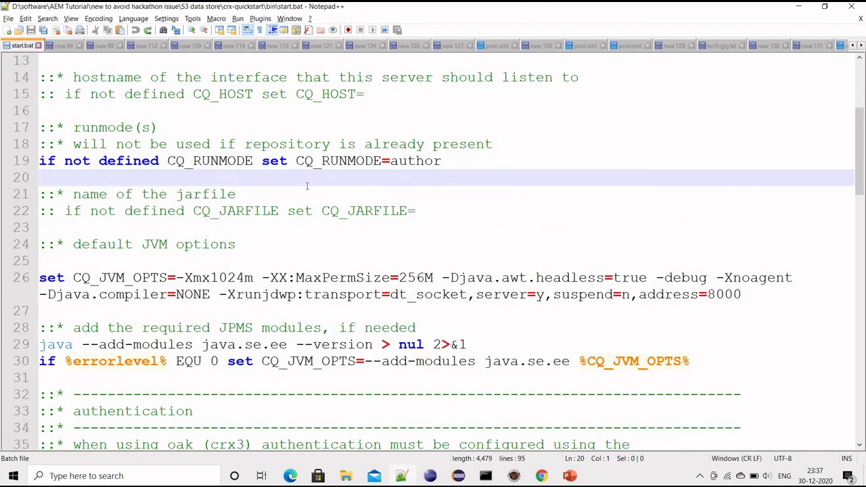
key("Left")
type(",prod")
key("ctrl+s")
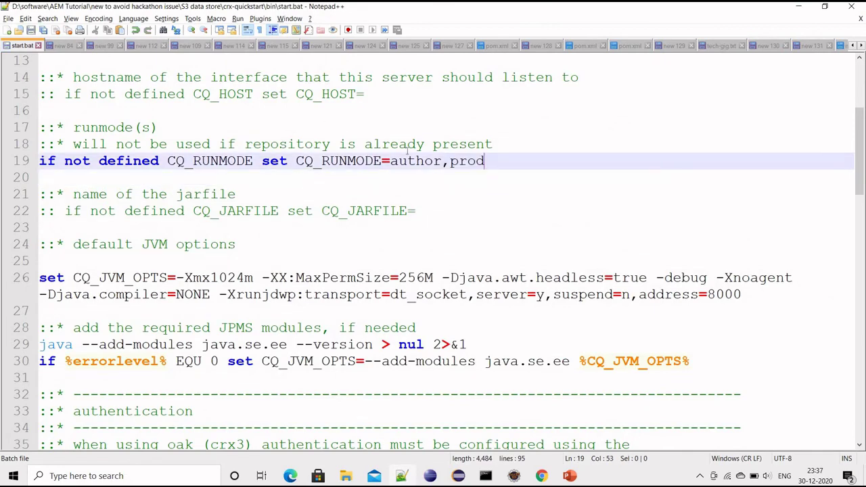
Close the running CQ console window to stop AEM.
key("alt+Tab")
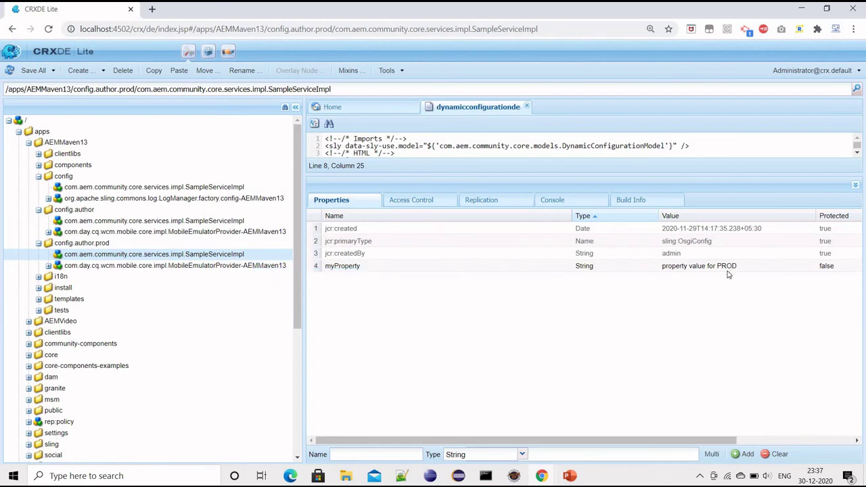
key("alt+Tab")
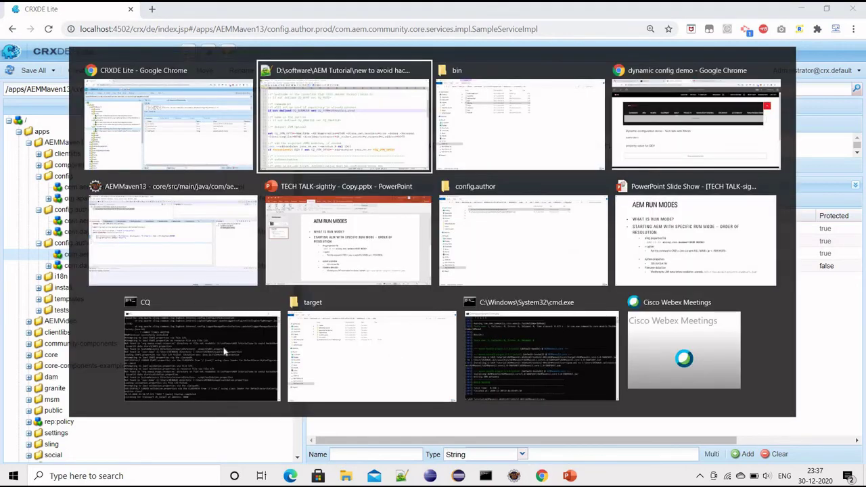
left_click(230, 348)
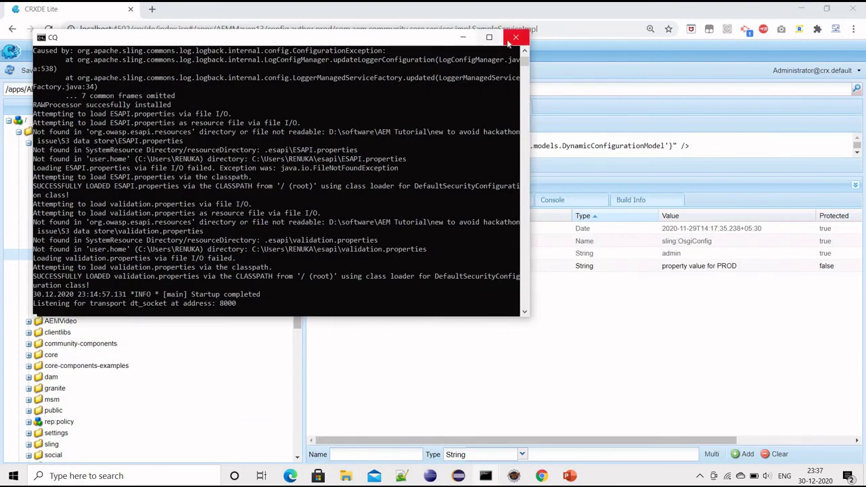
left_click(512, 39)
key("alt+Tab")
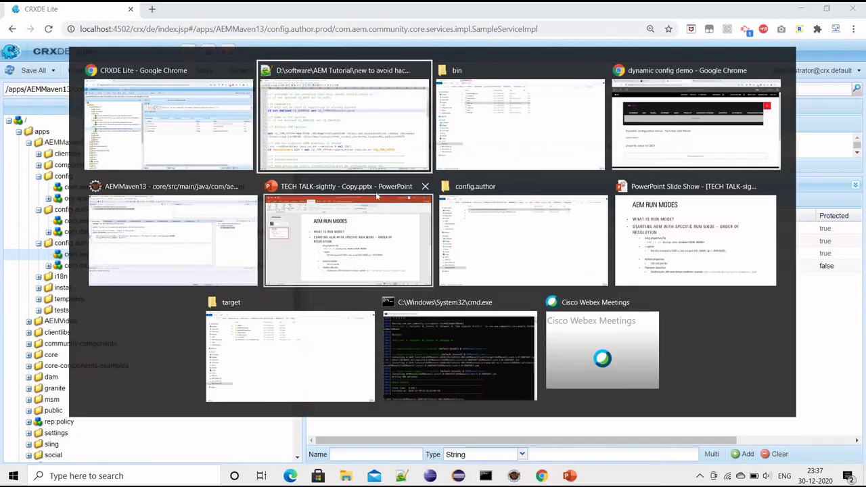
key("alt+Tab")
key("alt+Tab")
key("Tab")
left_click(372, 210)
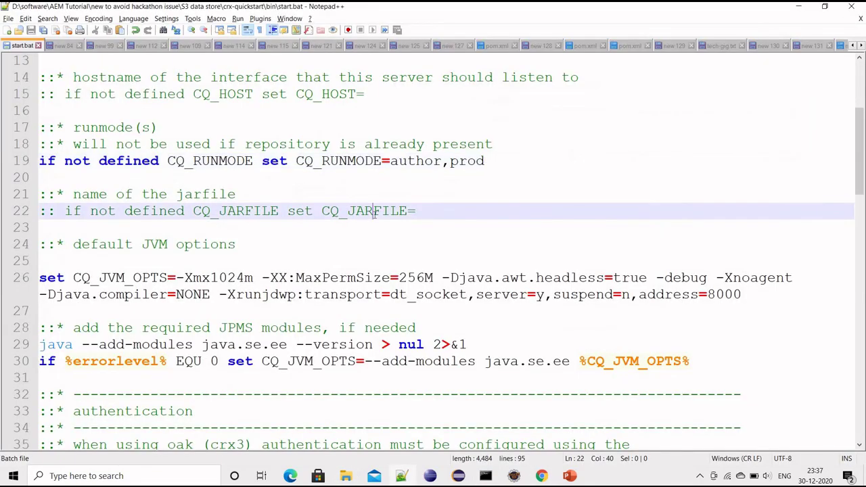
key("alt+Tab")
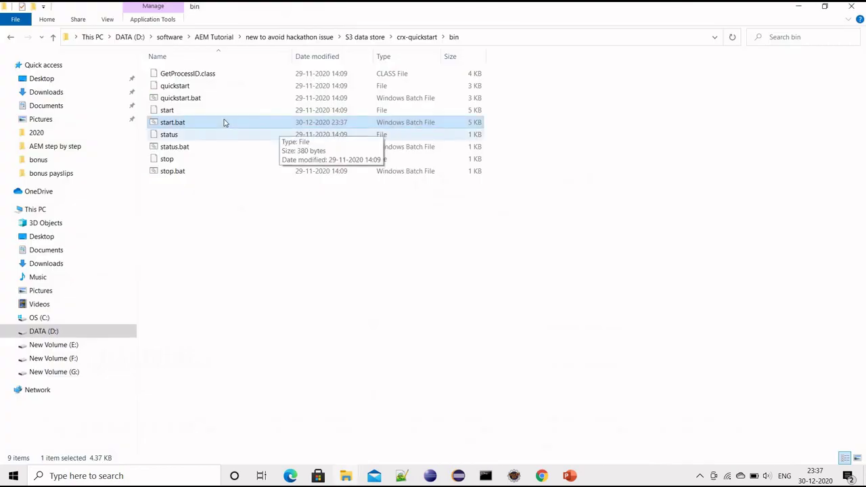
Run start.bat from the crx-quickstart bin folder to relaunch AEM.
double_click(223, 120)
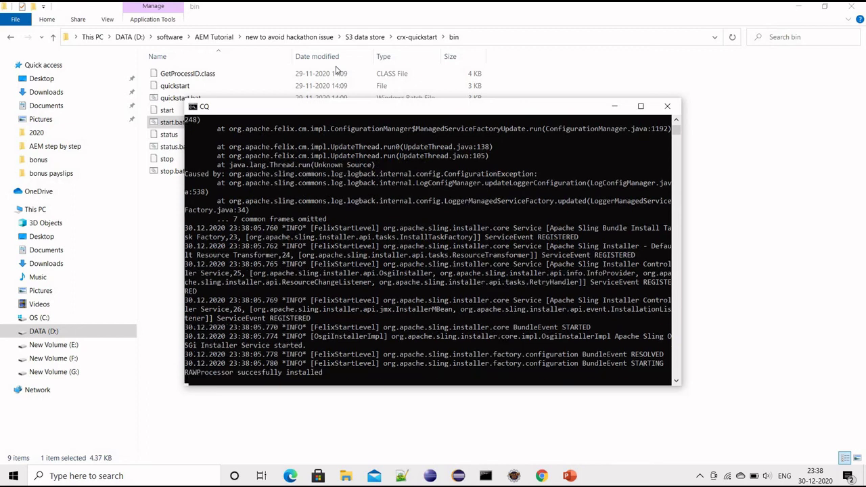
Watch the CQ console until 'Startup completed' appears, then return to CRXDE Lite.
key("alt+Tab")
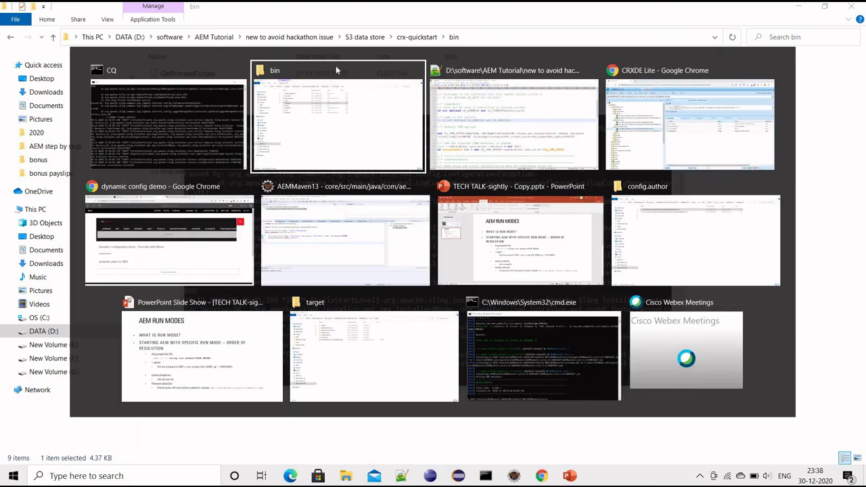
key("alt+Tab")
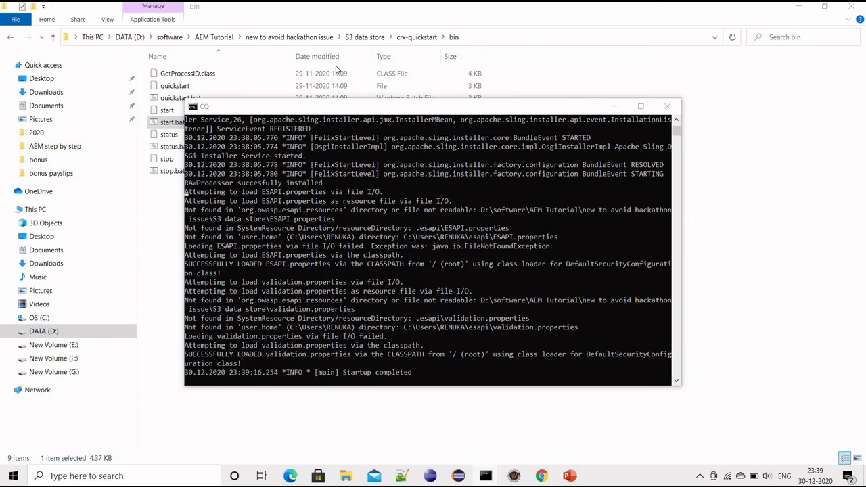
key("alt+Tab")
key("alt+Tab")
key("alt+Tab")
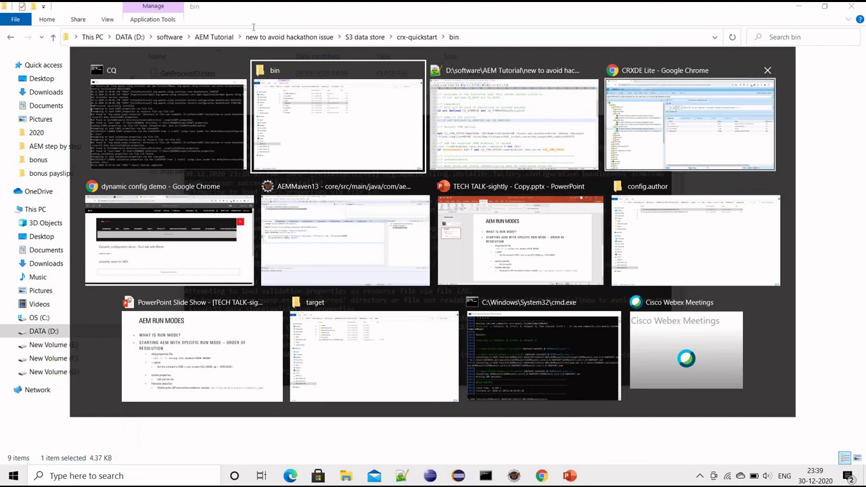
key("alt+Tab")
key("alt+Tab")
key("alt+Tab")
key("alt+Tab")
key("alt+Tab")
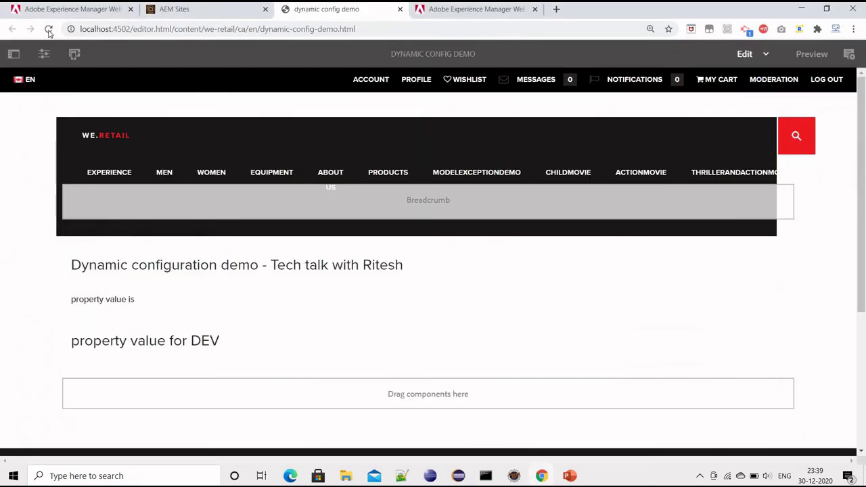
Reload the dynamic config demo page and confirm it shows 'property value for PROD' against CRXDE Lite.
left_click(48, 31)
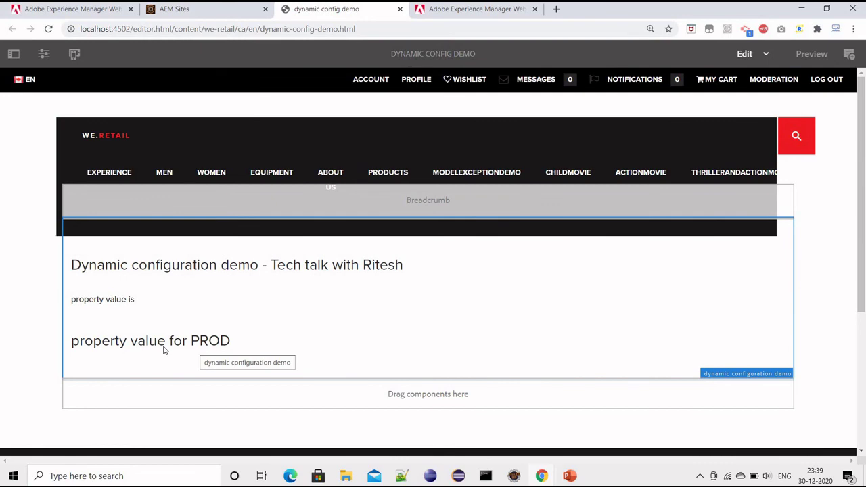
key("alt+Tab")
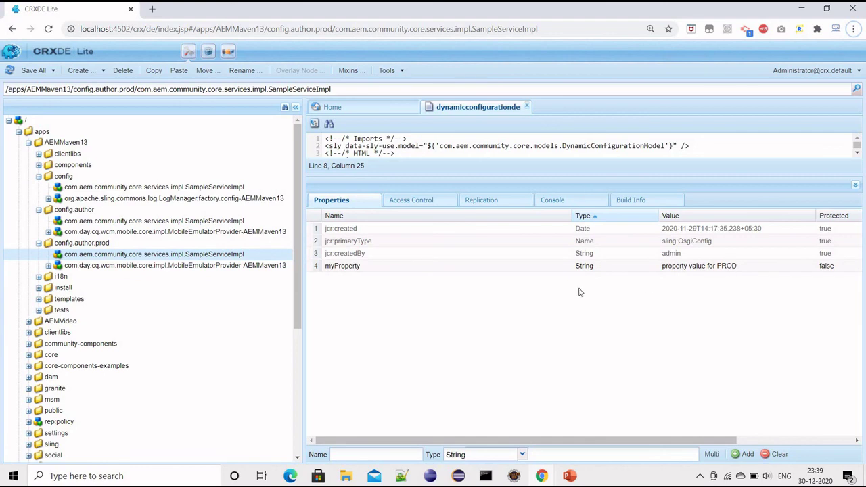
key("alt+Tab")
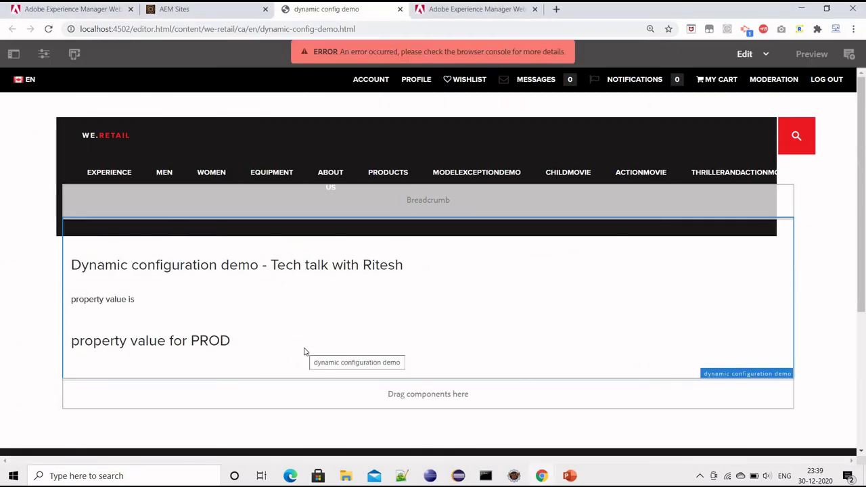